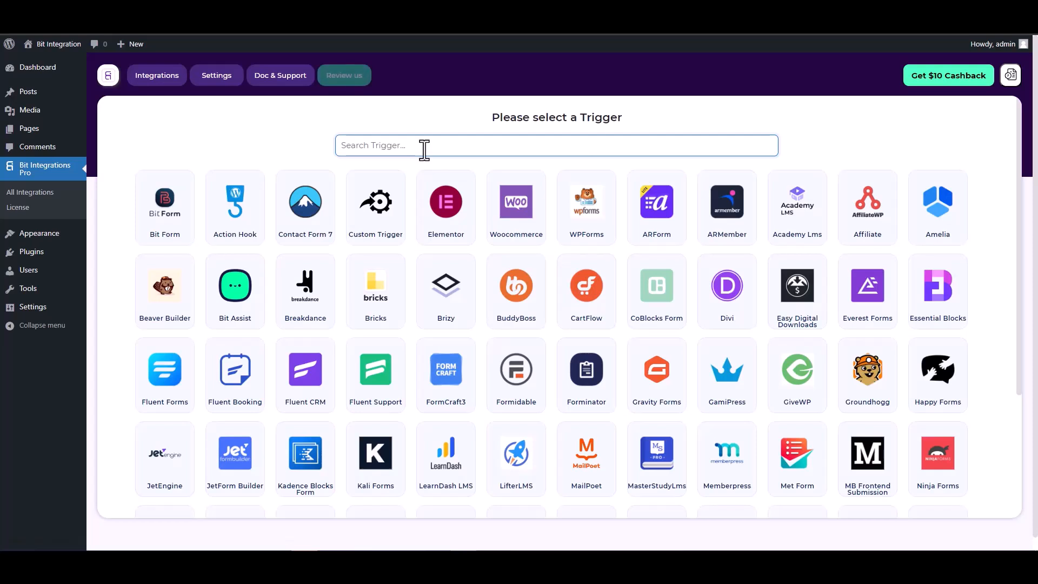
# - Choose CoBlocks Form as the integration trigger and start fetching its form data
pyautogui.write('co')
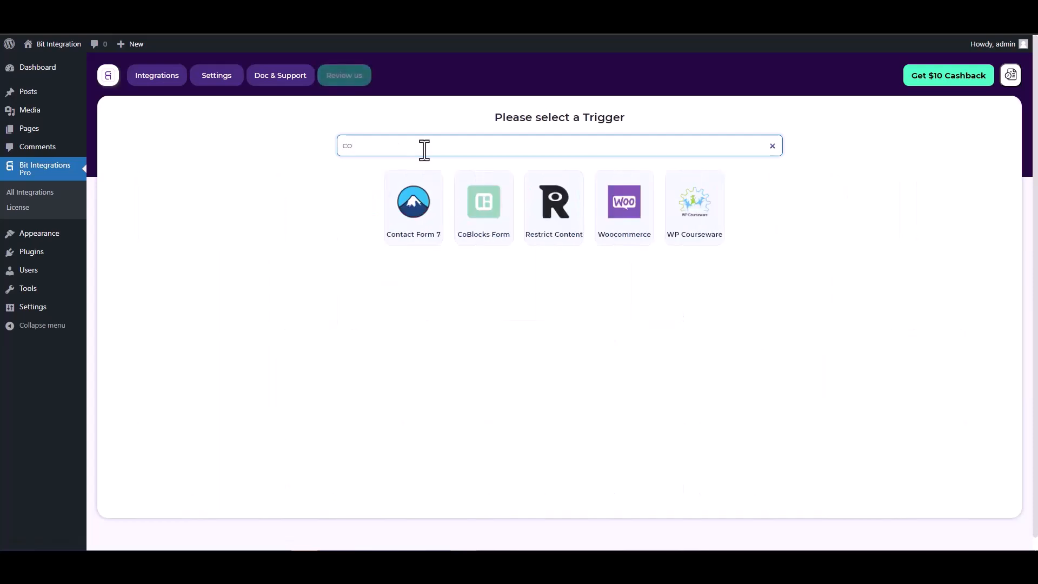
pyautogui.click(482, 206)
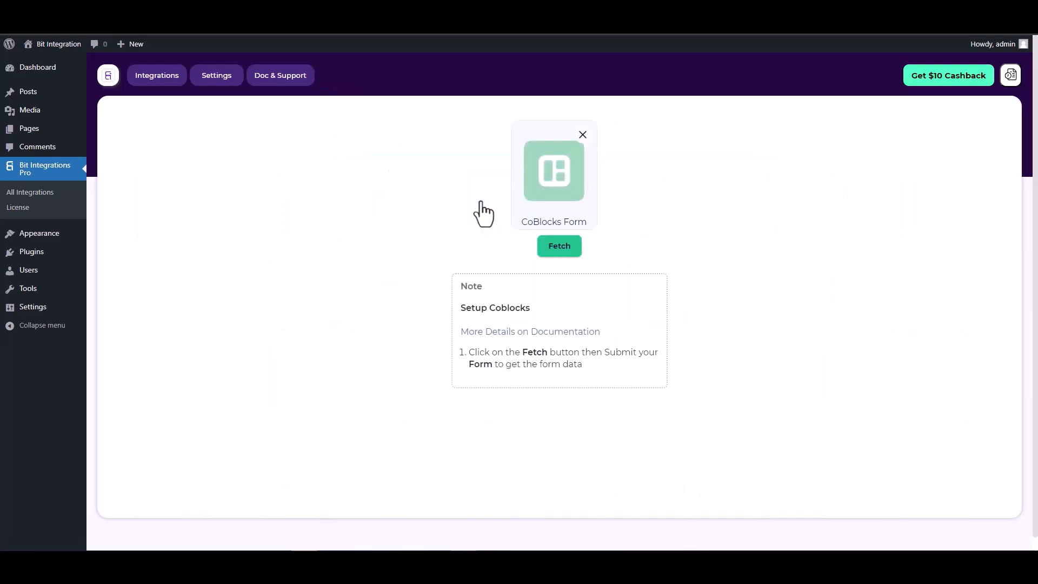
pyautogui.click(549, 249)
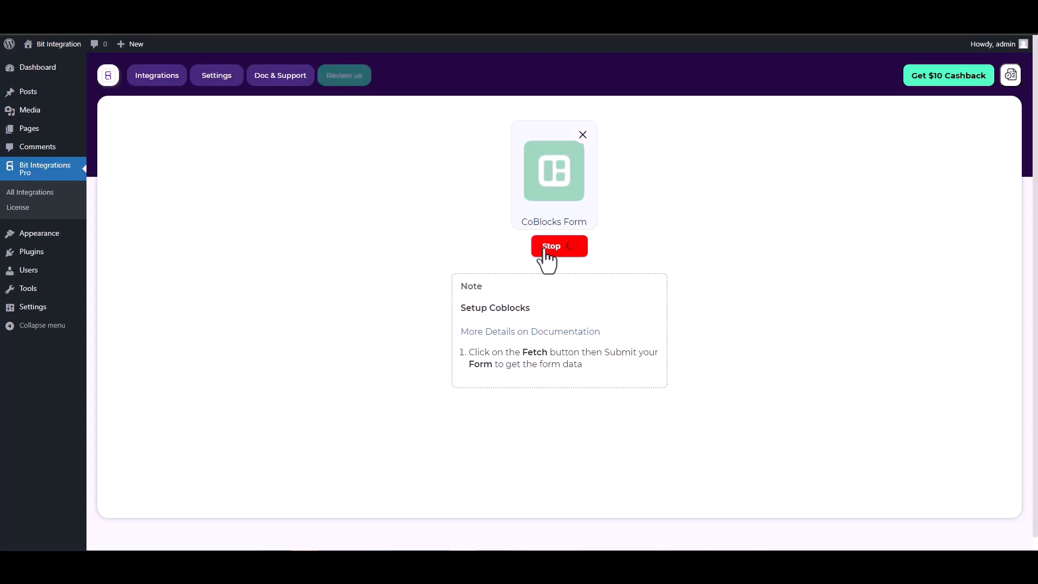
# - Inspect the Hidden field of the form on the Coblock page in the page editor
pyautogui.click(260, 11)
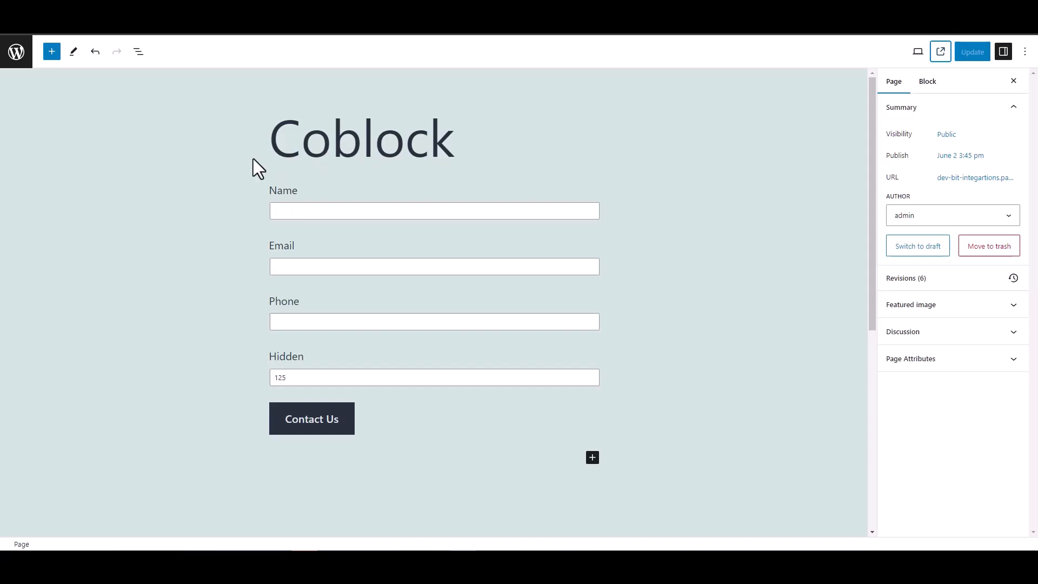
pyautogui.doubleClick(259, 358)
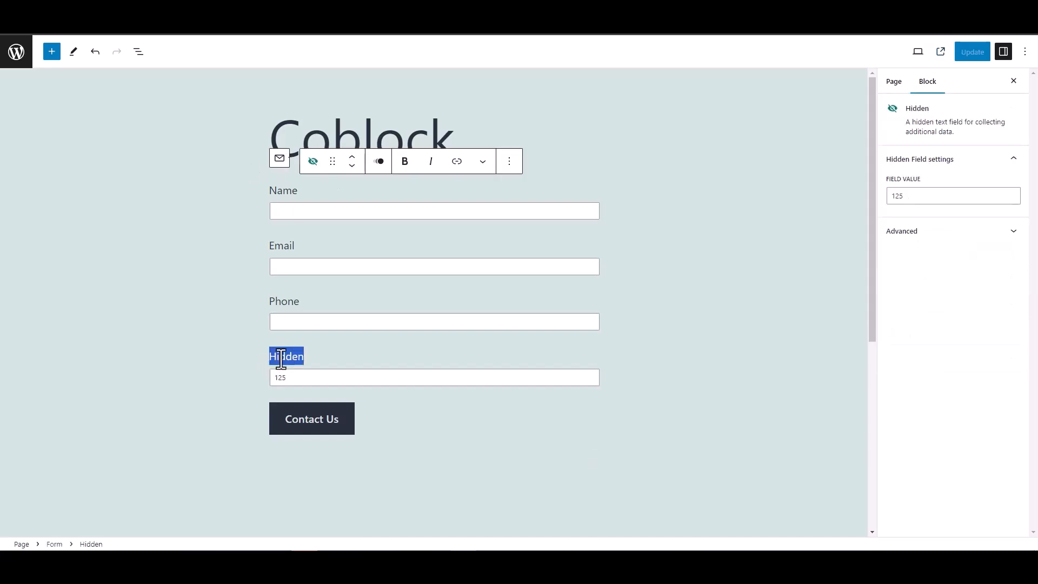
pyautogui.click(226, 349)
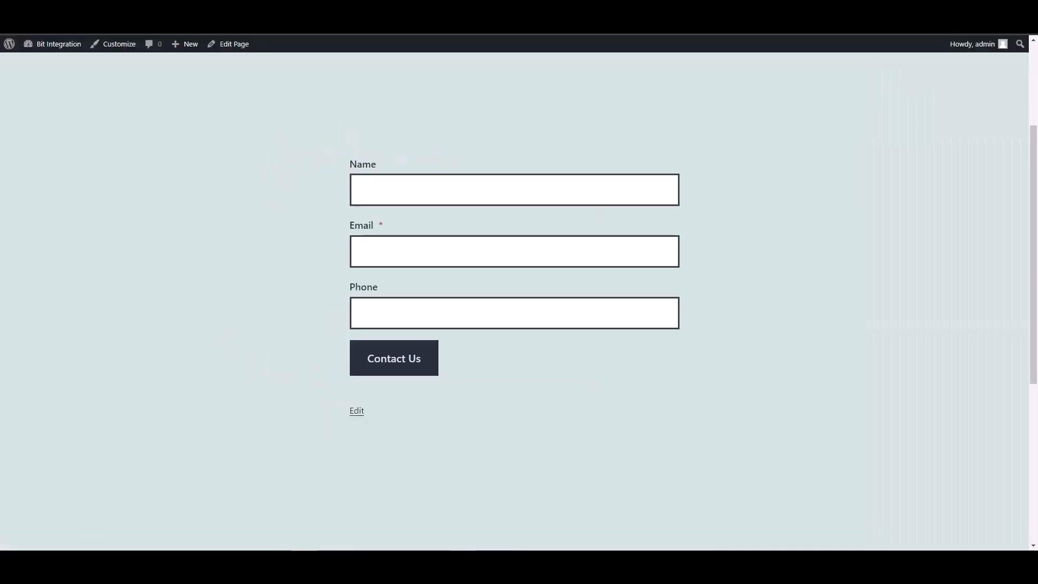
# - Fill in the published Coblock form with the name test, a sample e-mail address and a phone number, and submit it
pyautogui.click(392, 194)
pyautogui.write('test')
pyautogui.press('Tab')
pyautogui.write('test@')
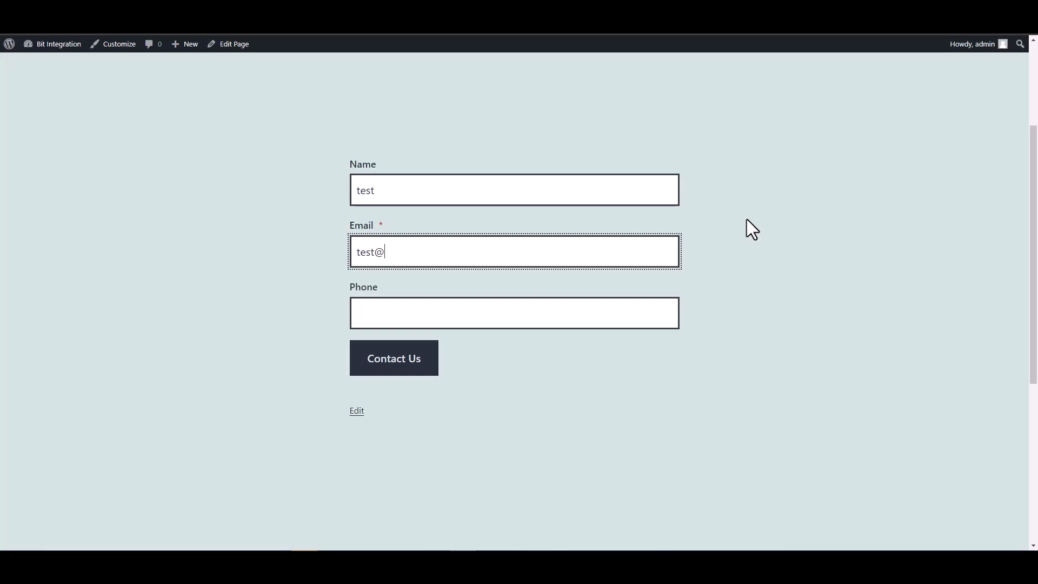
pyautogui.write('test.com')
pyautogui.click(622, 317)
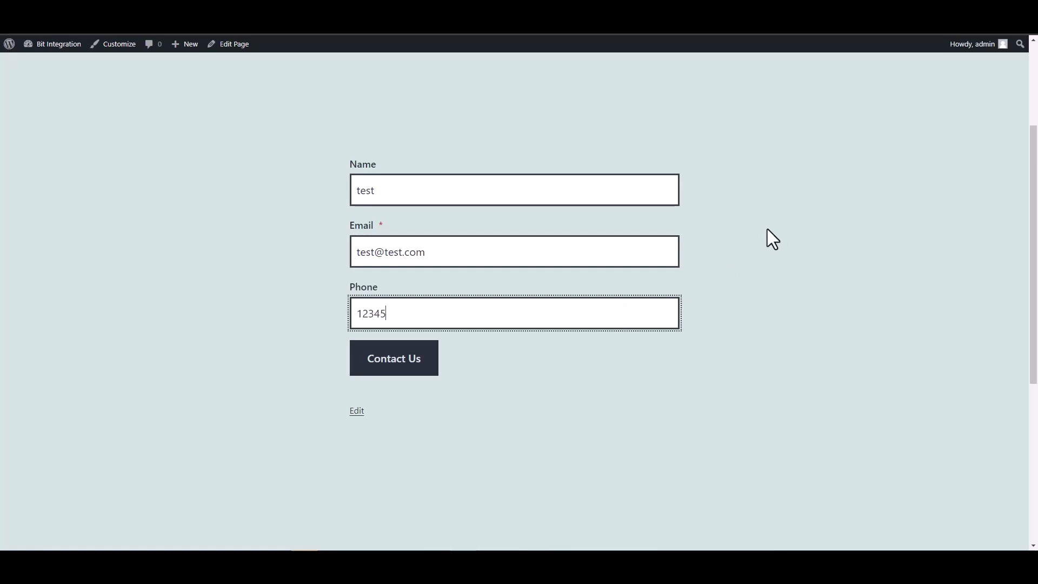
pyautogui.click(431, 366)
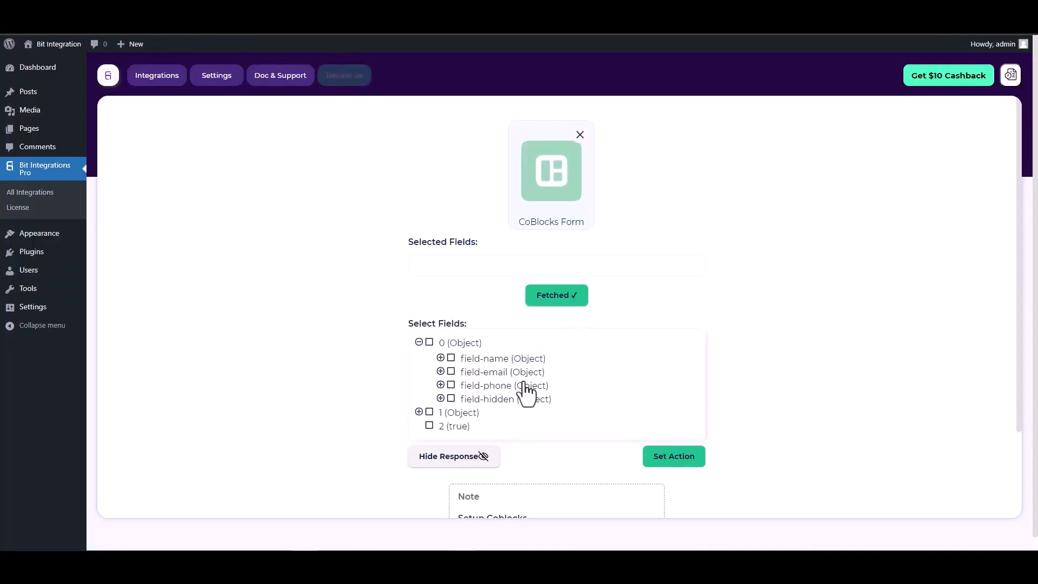
# - Include field-name, field-email, field-phone and field-hidden from the fetched response in the trigger's selected fields
pyautogui.click(451, 359)
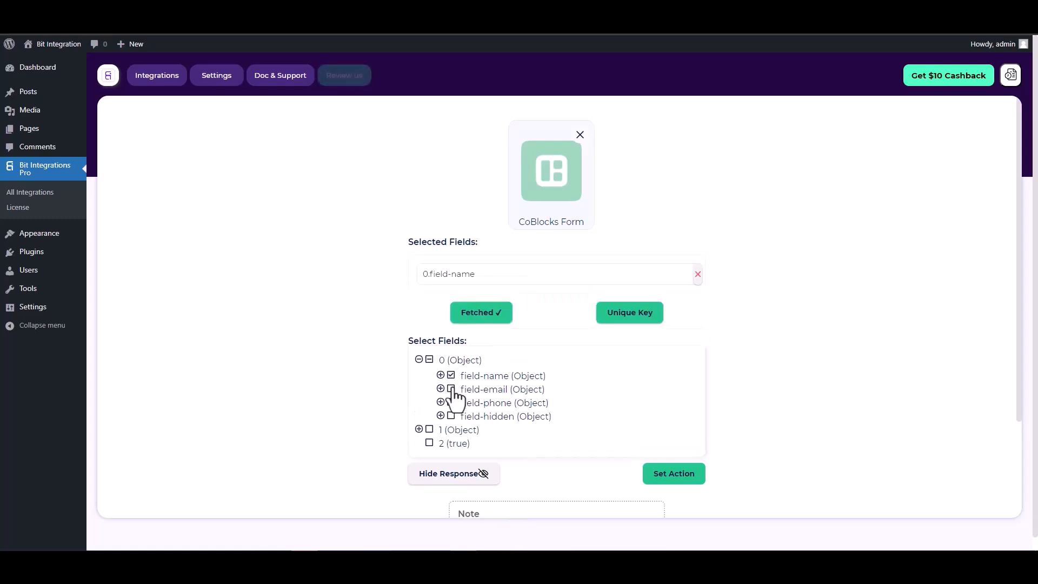
pyautogui.click(452, 415)
pyautogui.click(451, 431)
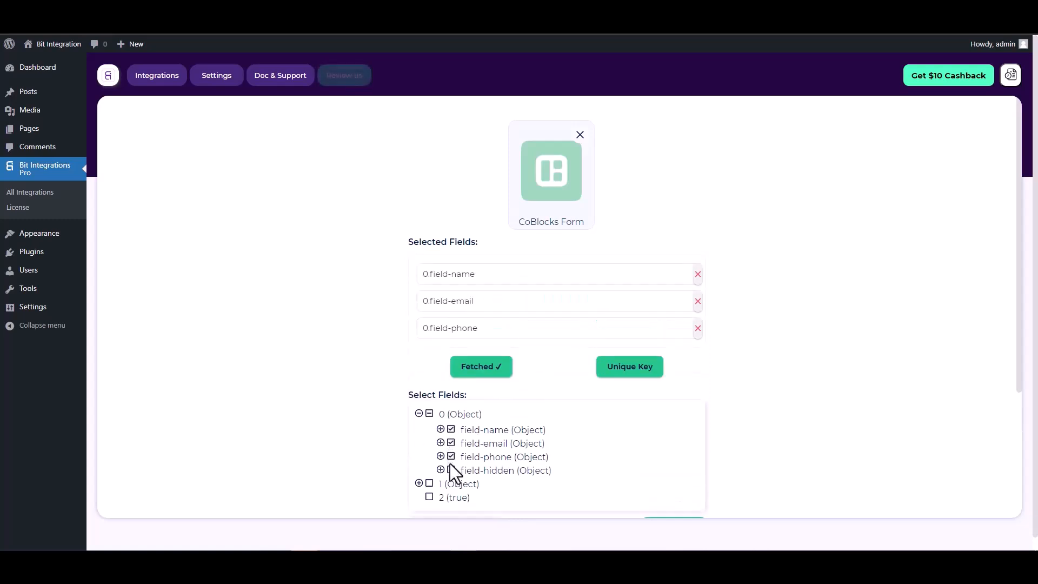
pyautogui.click(452, 470)
# - Set 0.field-hidden as the trigger's unique primary key
pyautogui.scroll(-1, 554, 334)
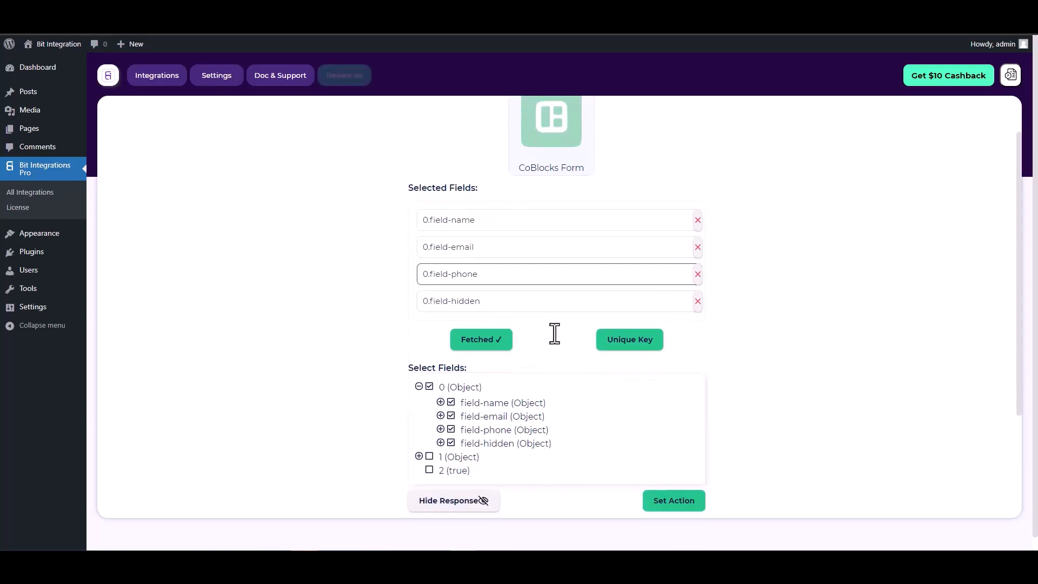
pyautogui.click(624, 343)
pyautogui.click(566, 301)
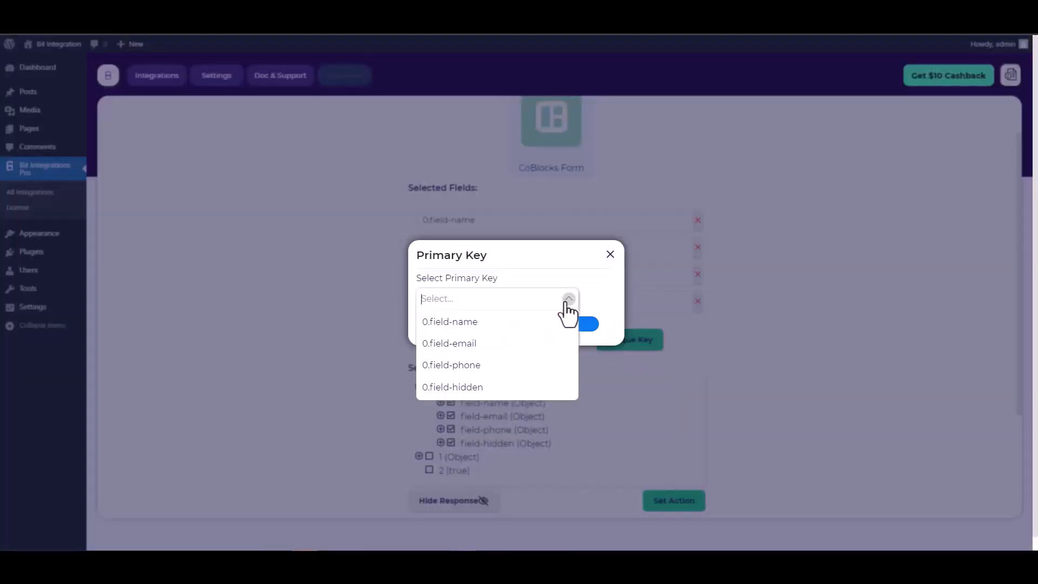
pyautogui.click(461, 387)
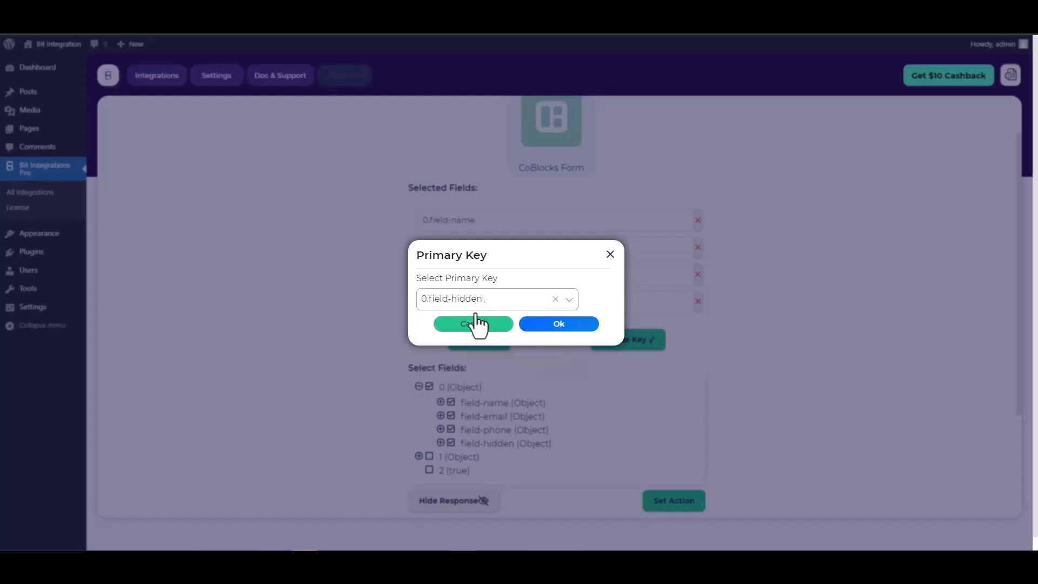
pyautogui.click(561, 328)
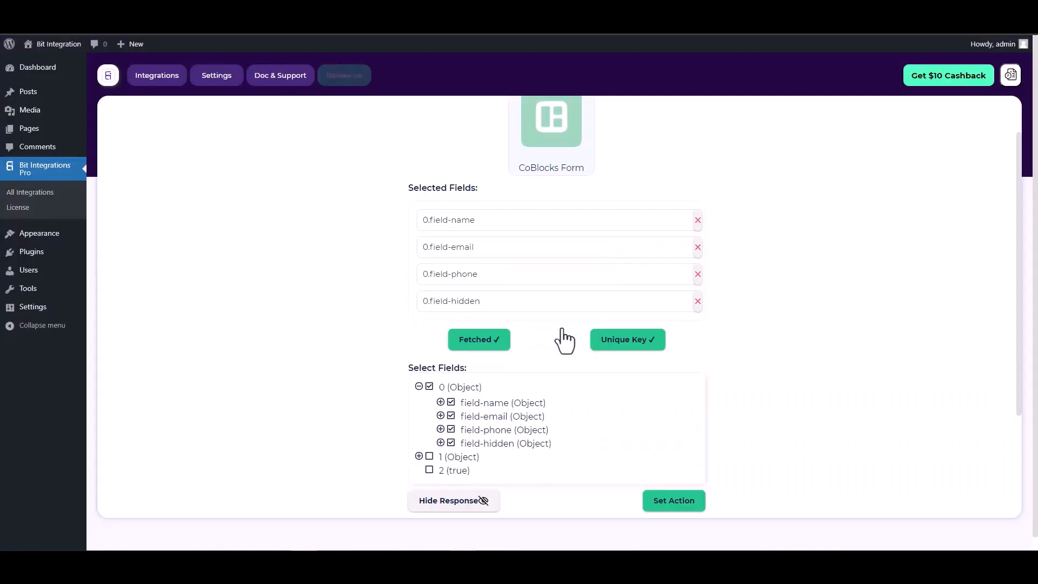
# - Proceed to the action selection and choose Zoho Recruit as the integration's action
pyautogui.scroll(-2, 547, 317)
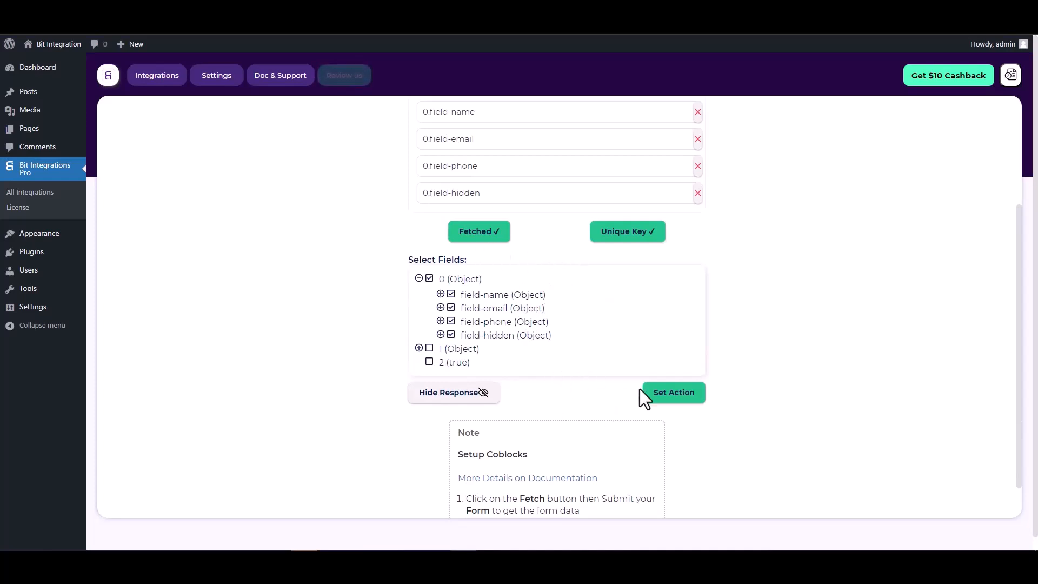
pyautogui.click(676, 399)
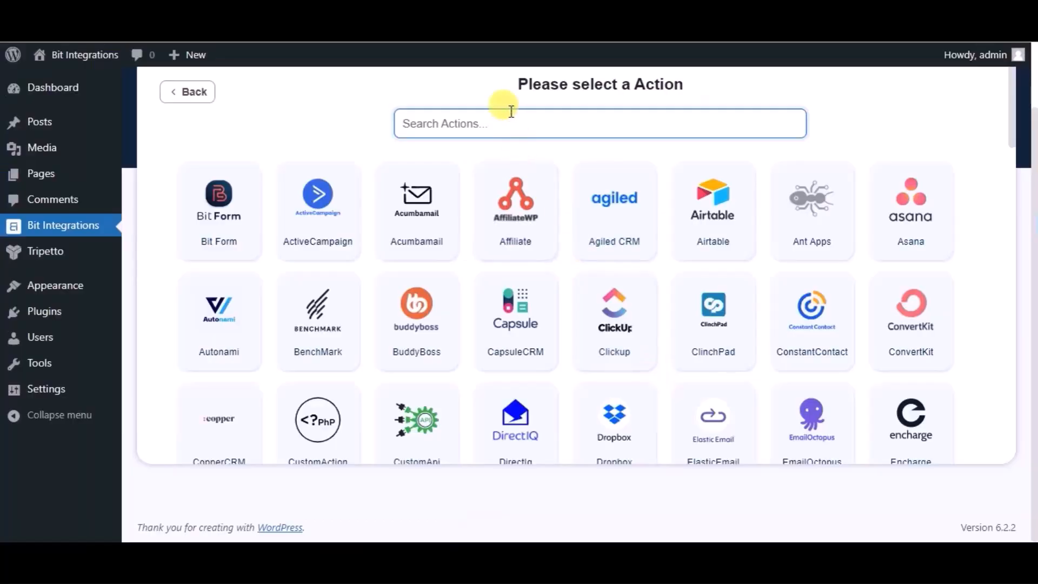
pyautogui.write('zoho')
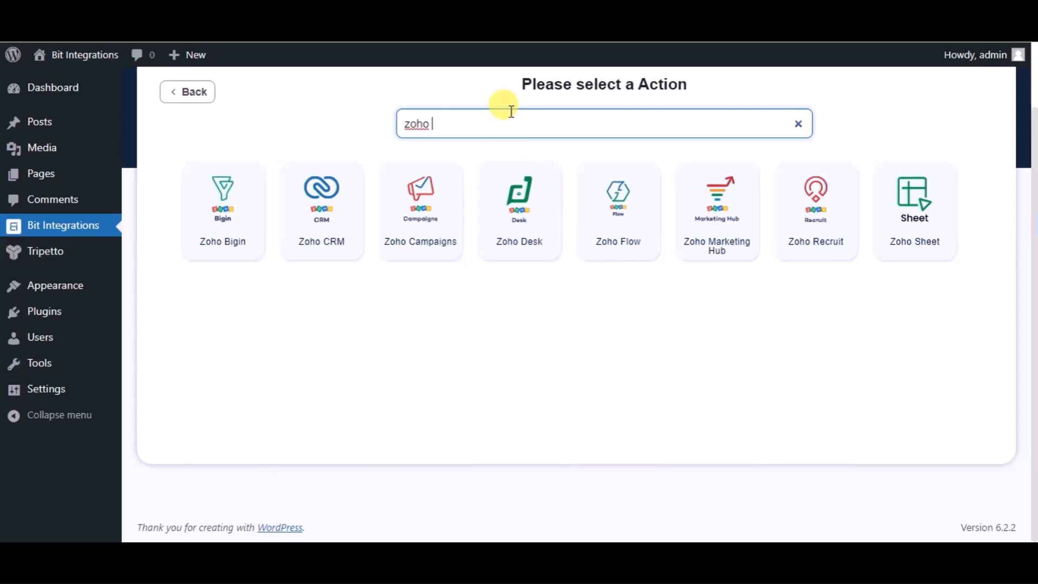
pyautogui.write(' re')
pyautogui.click(544, 193)
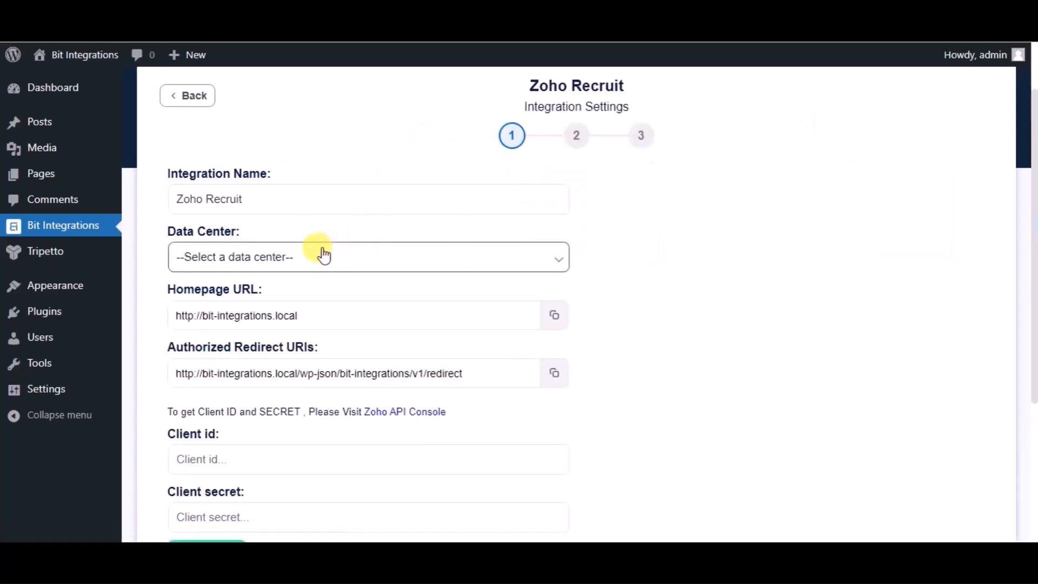
# - Set the Zoho Recruit integration's data center to zoho.com
pyautogui.click(324, 255)
pyautogui.click(199, 299)
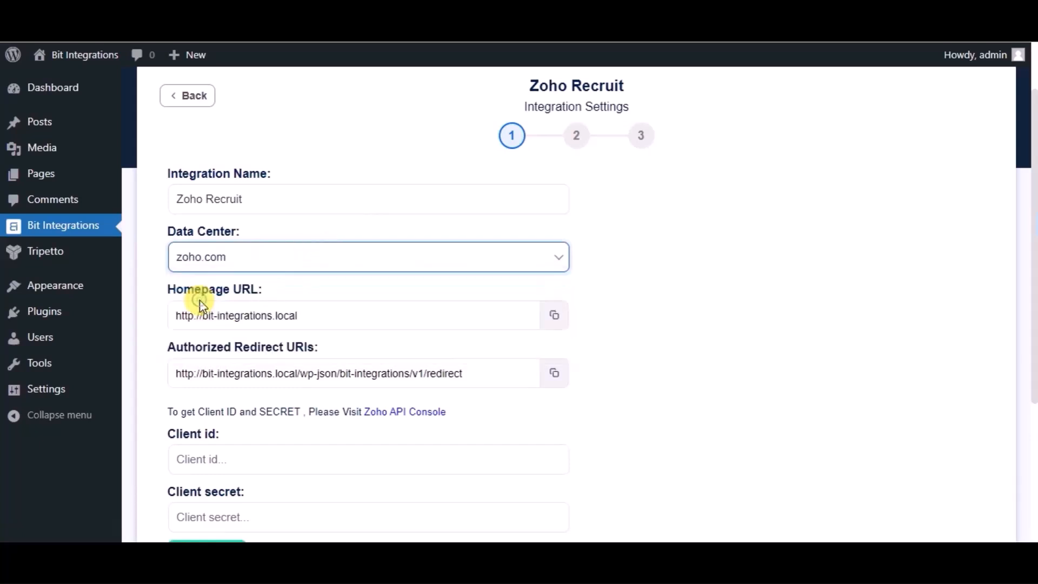
pyautogui.scroll(-1, 485, 424)
pyautogui.scroll(-1, 485, 424)
pyautogui.click(211, 331)
pyautogui.click(209, 387)
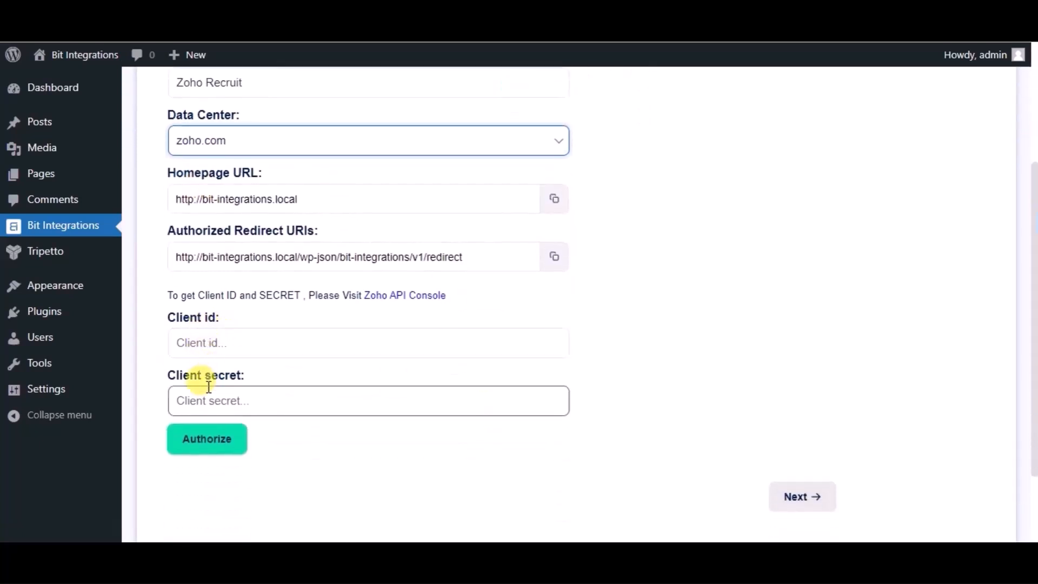
# - Open the Zoho API Console and start a new client of the Server-based Applications type
pyautogui.click(427, 297)
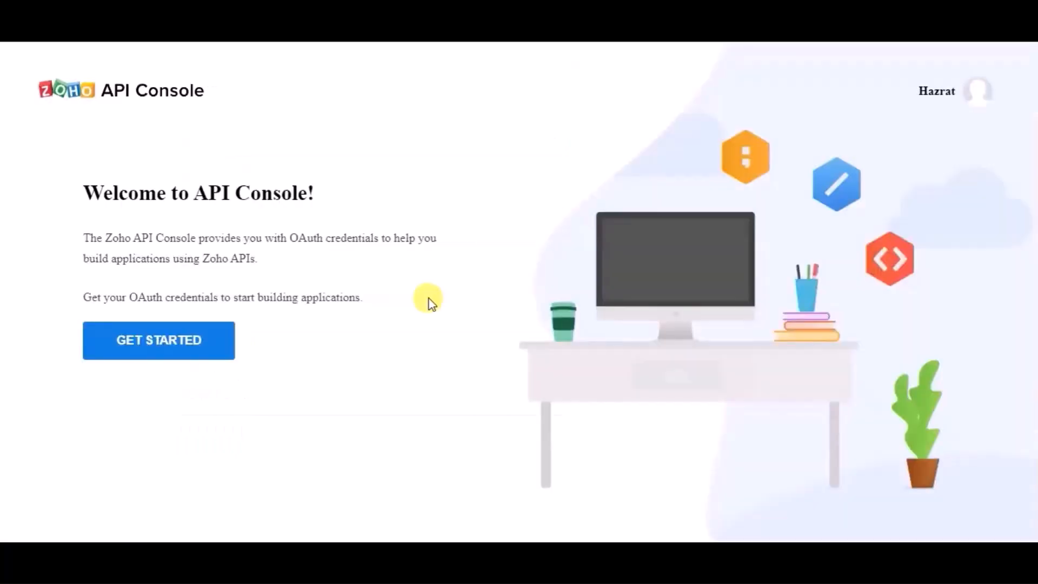
pyautogui.click(185, 342)
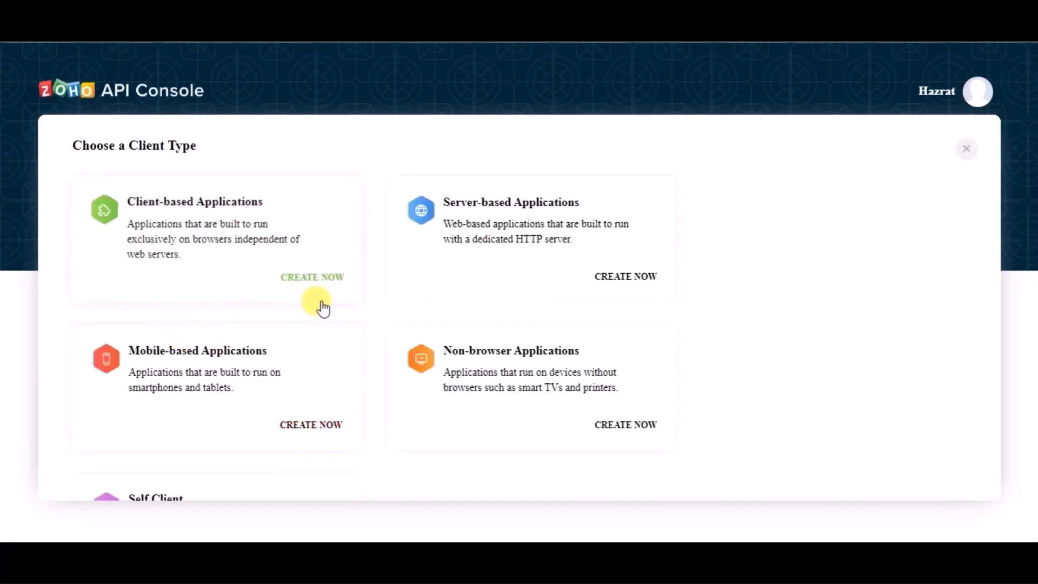
pyautogui.click(548, 207)
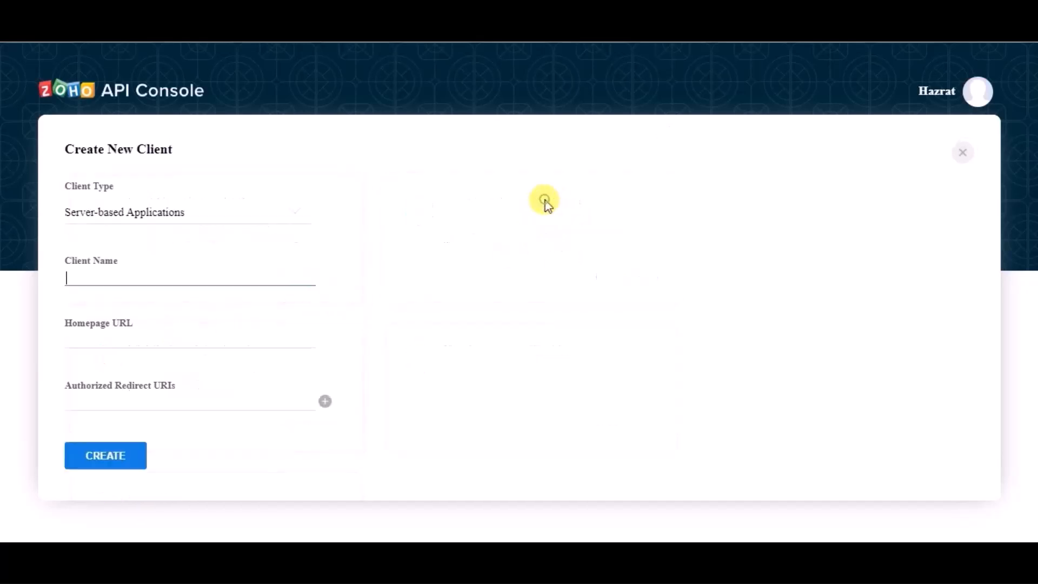
pyautogui.click(174, 280)
pyautogui.write('B')
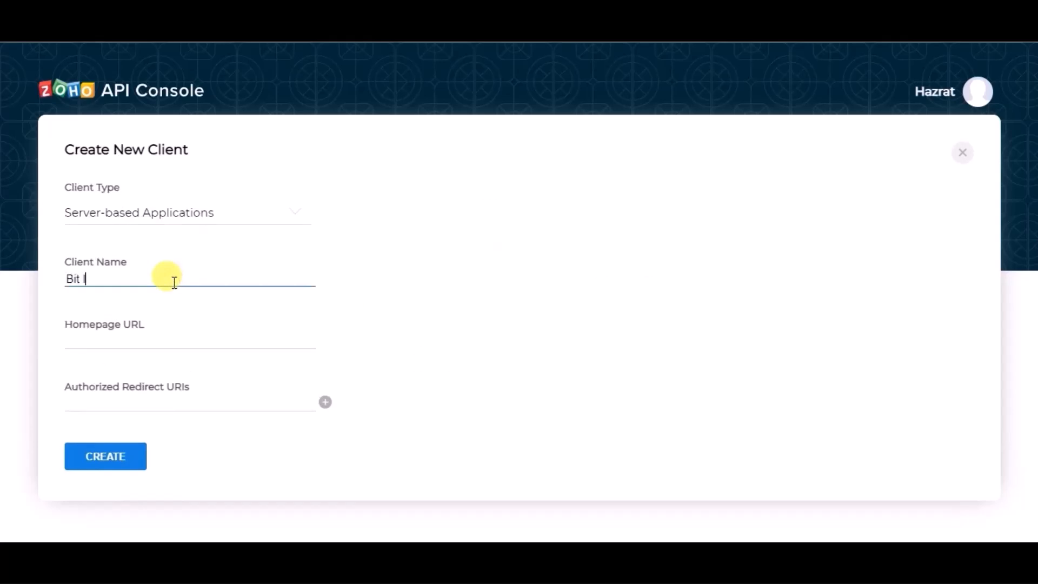
pyautogui.write('it Integrations')
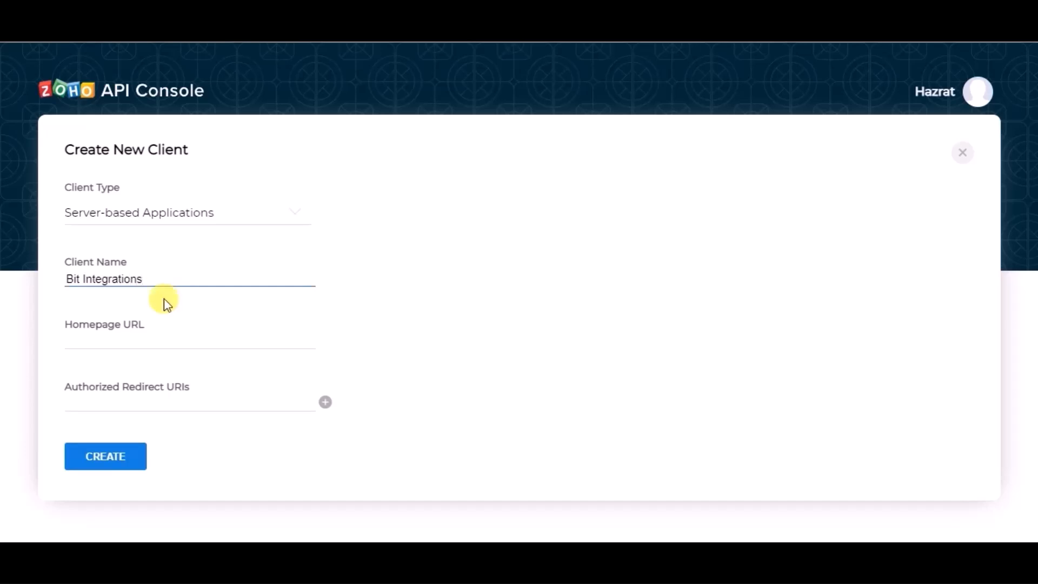
pyautogui.click(144, 340)
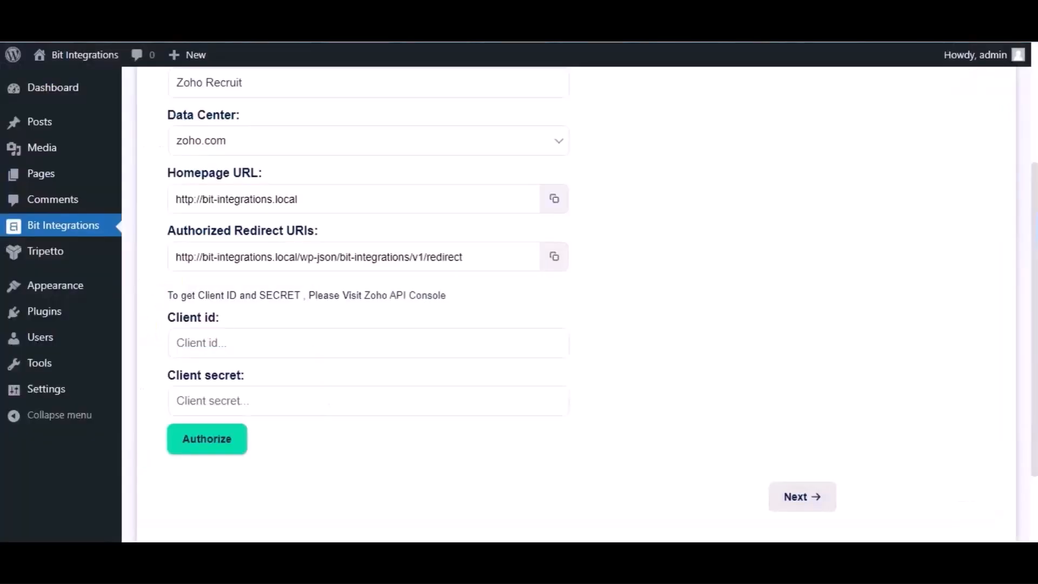
pyautogui.click(557, 204)
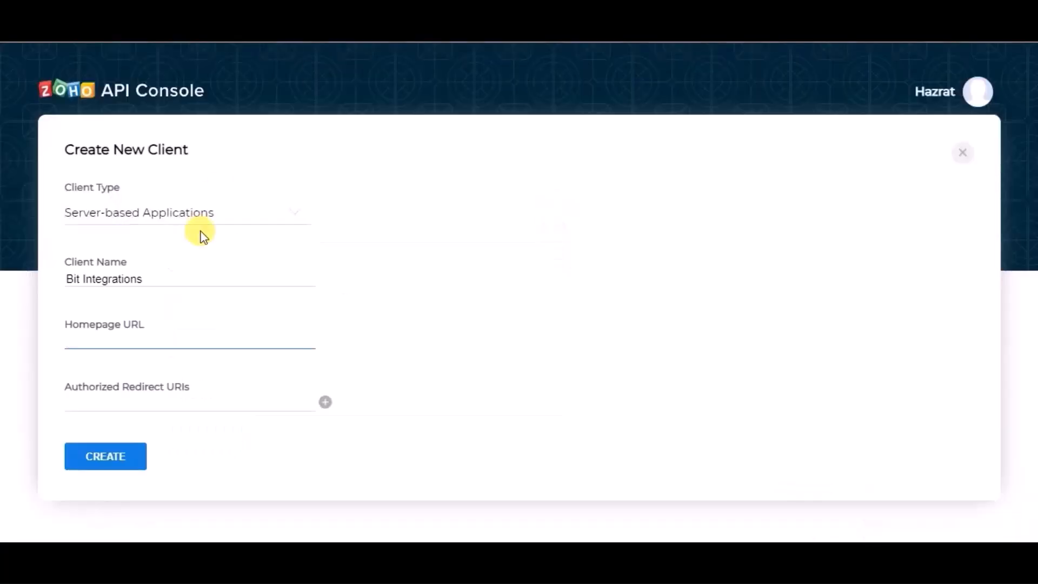
pyautogui.hotkey('ctrl', 'v')
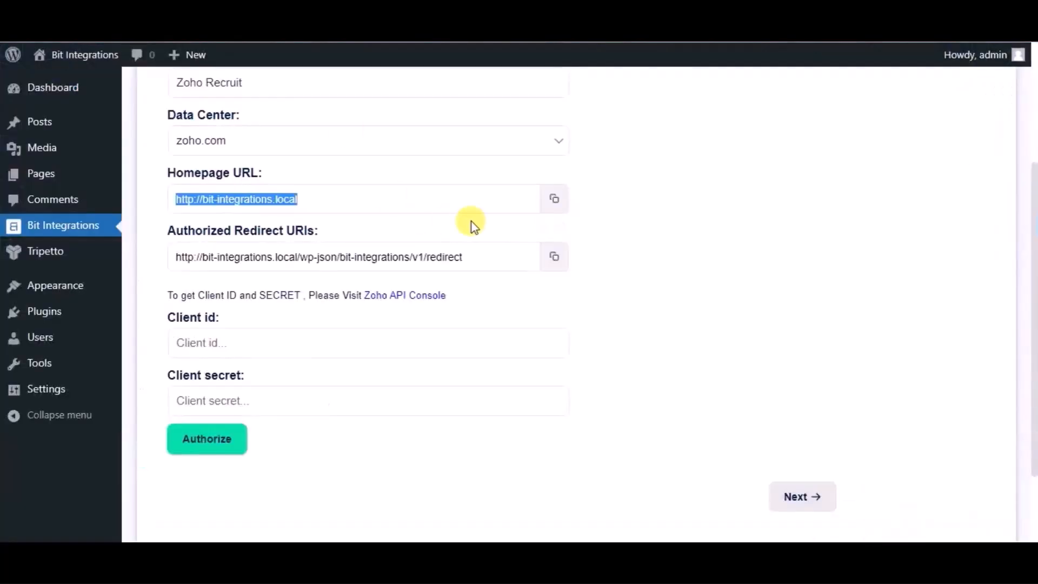
pyautogui.click(554, 260)
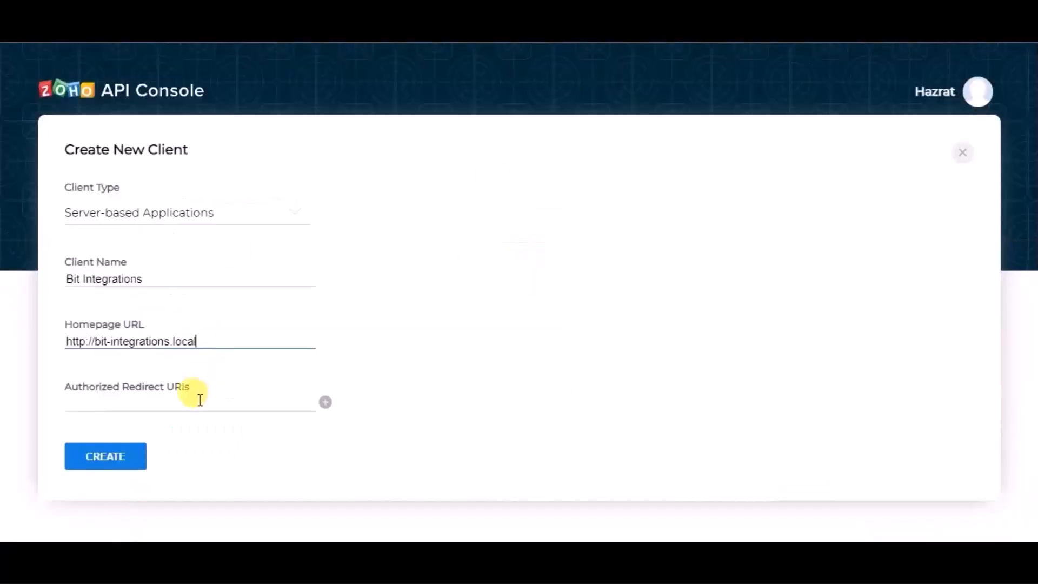
pyautogui.click(200, 400)
pyautogui.hotkey('ctrl', 'v')
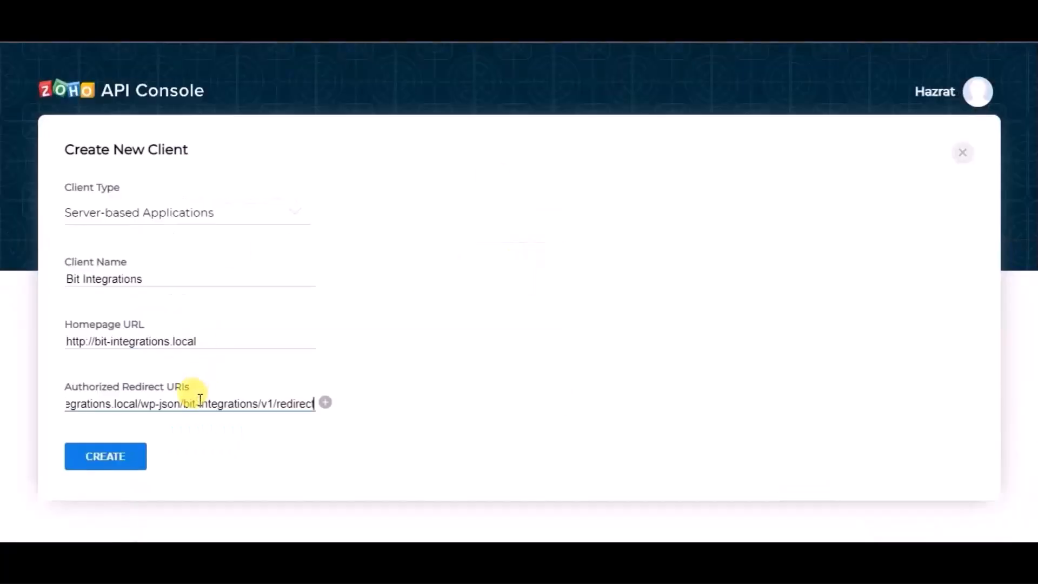
pyautogui.click(133, 453)
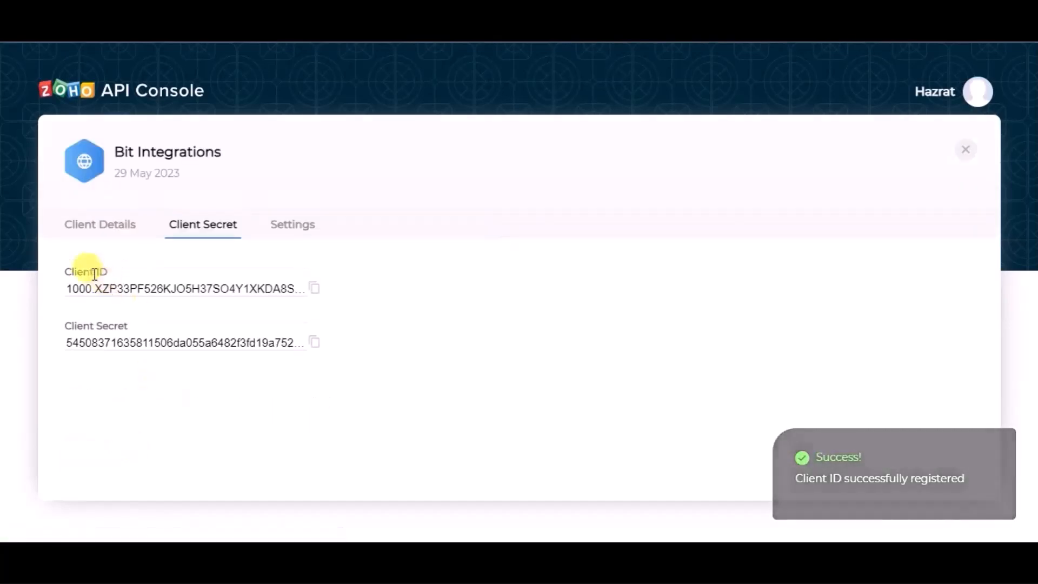
# - Copy the generated Client ID from the Zoho API Console into the integration's Client id field
pyautogui.click(311, 291)
pyautogui.hotkey('ctrl', 'Tab')
pyautogui.click(276, 340)
pyautogui.hotkey('ctrl', 'v')
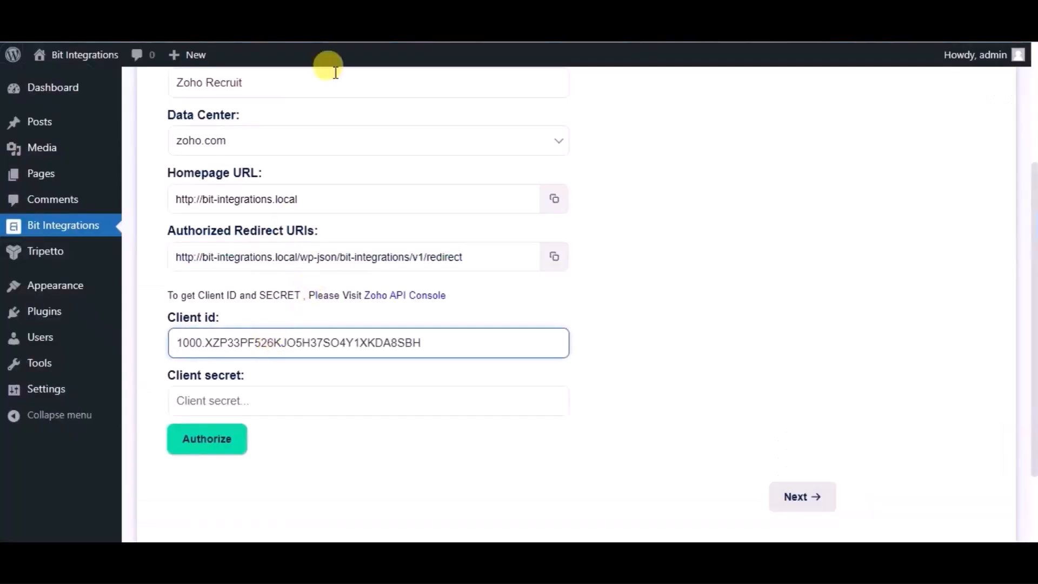
# - Copy the generated Client Secret from the Zoho API Console into the integration's Client secret field
pyautogui.hotkey('ctrl', 'Tab')
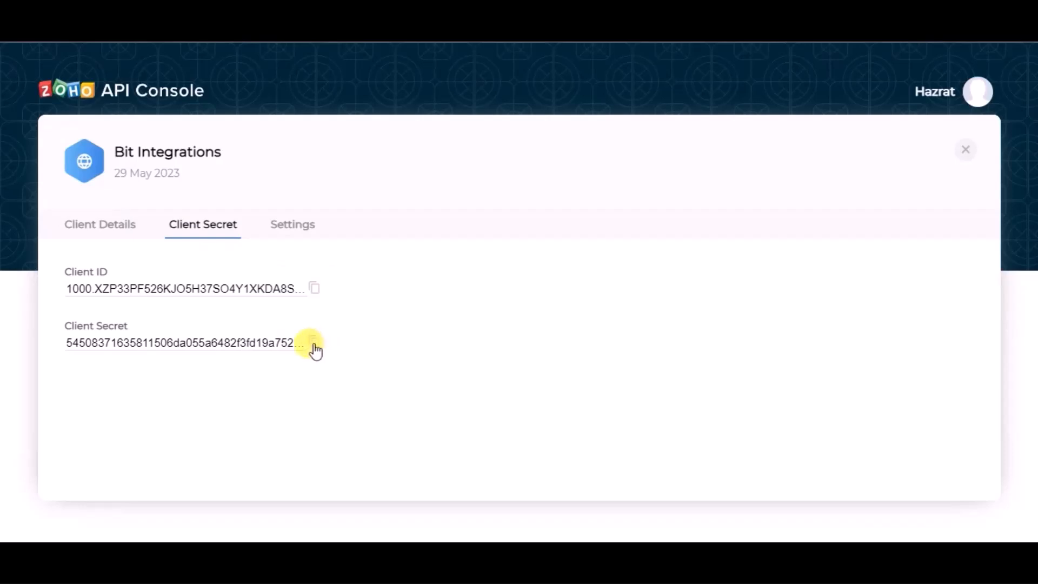
pyautogui.click(313, 344)
pyautogui.hotkey('ctrl', 'Tab')
pyautogui.click(241, 400)
pyautogui.hotkey('ctrl', 'v')
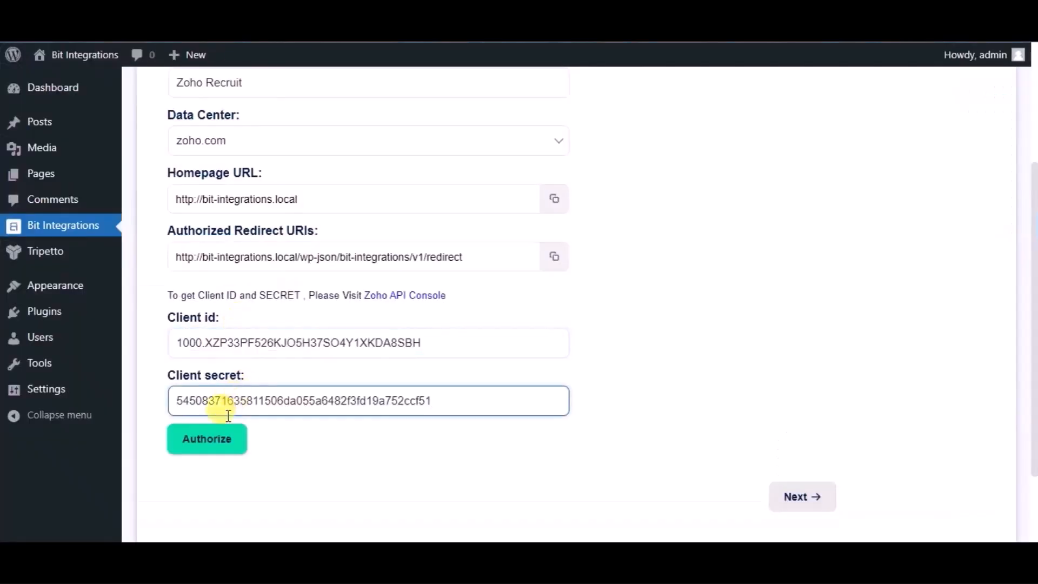
# - Authorize the Zoho Recruit connection, accepting the access request, and continue to the module and field mapping stage
pyautogui.click(216, 452)
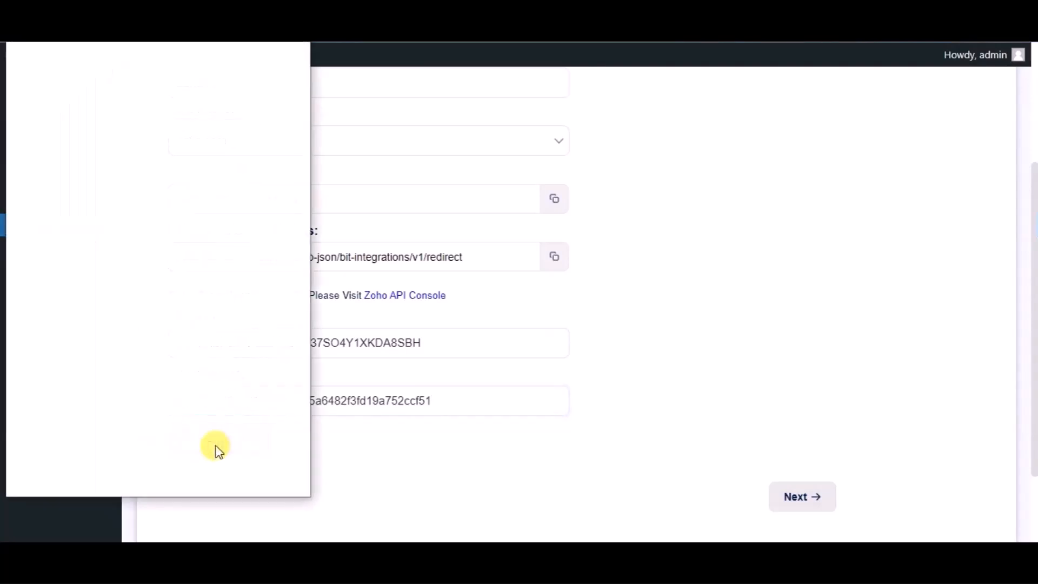
pyautogui.click(201, 409)
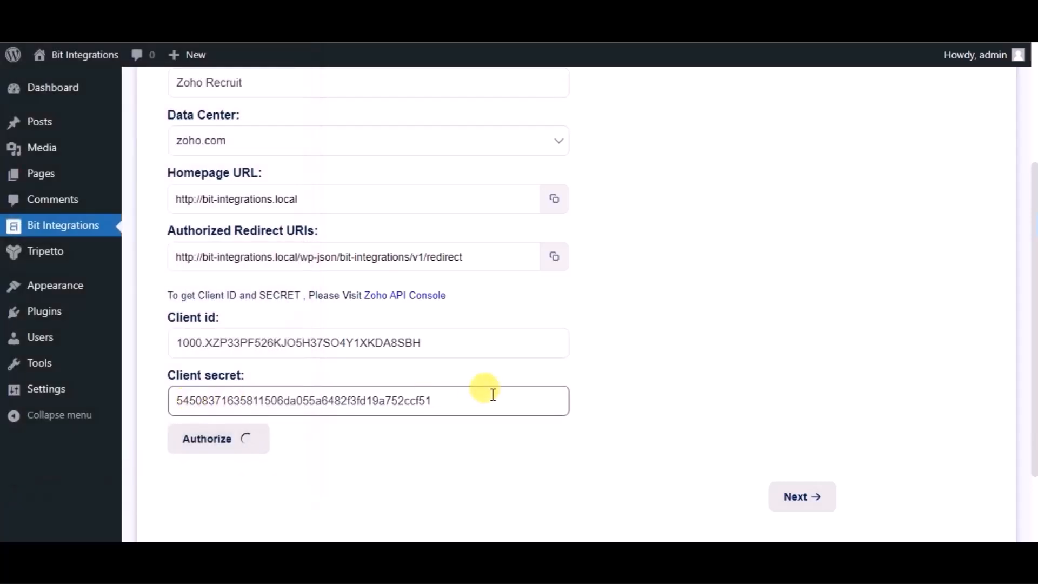
pyautogui.scroll(-2, 674, 394)
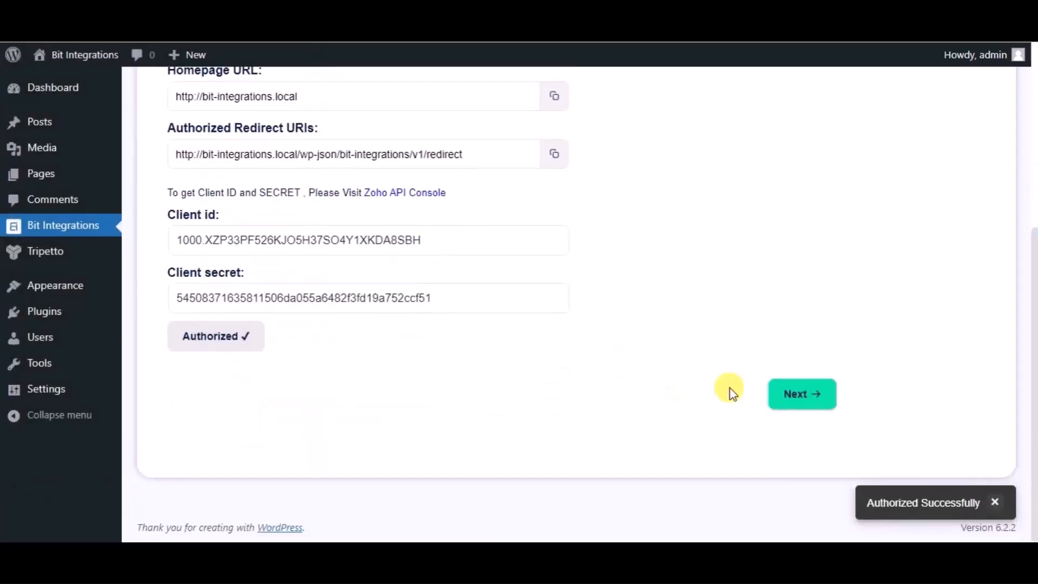
pyautogui.click(792, 397)
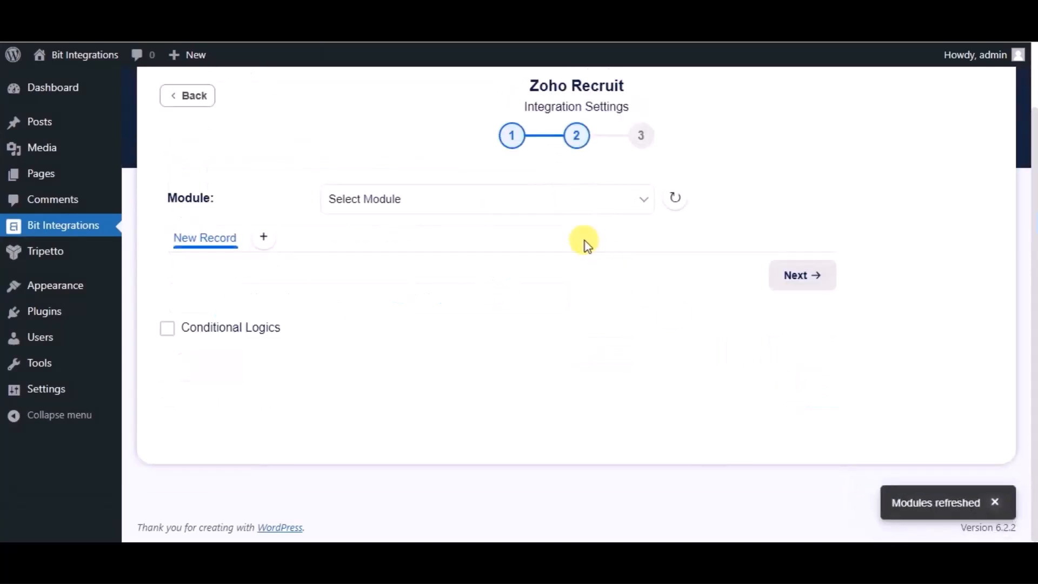
# - Choose Candidates as the Zoho Recruit module and map the form's Name field to Last Name
pyautogui.click(552, 211)
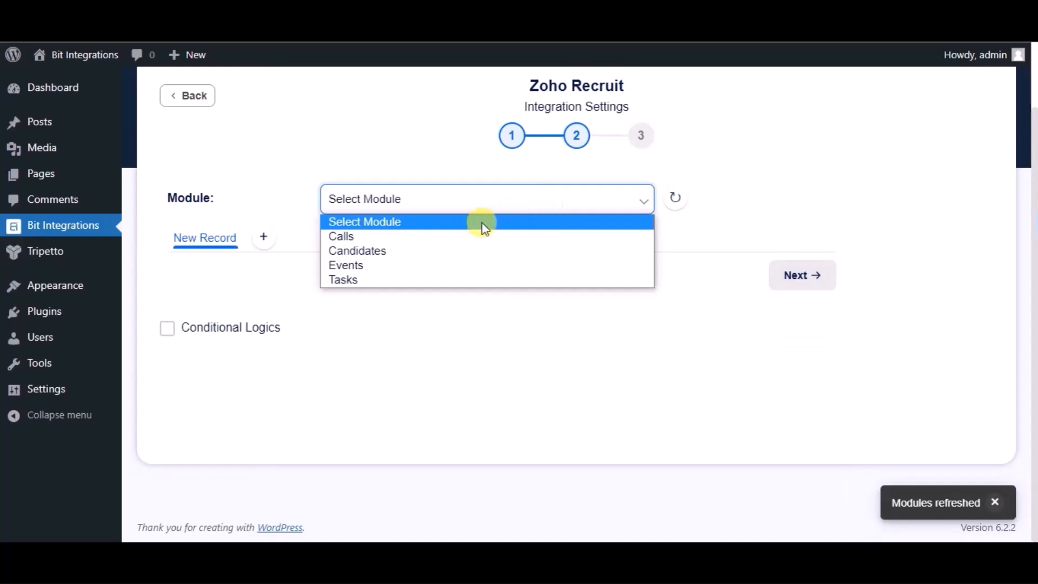
pyautogui.click(432, 251)
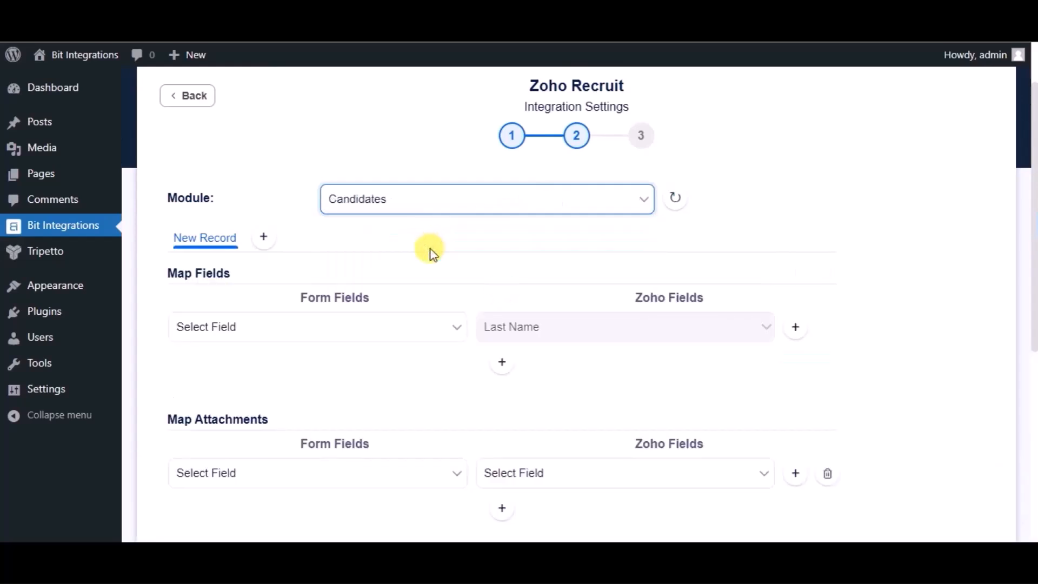
pyautogui.click(393, 328)
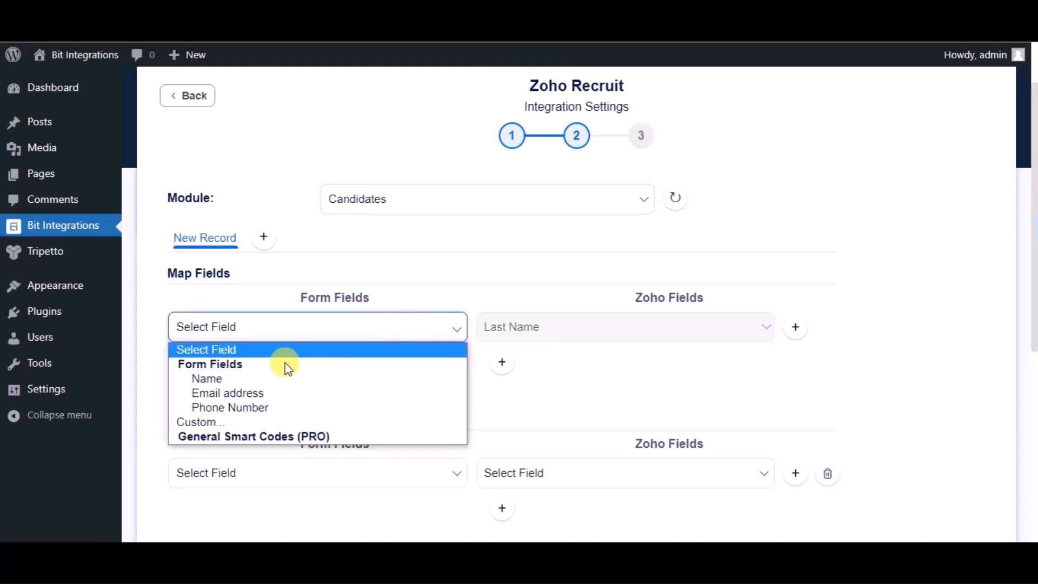
pyautogui.click(264, 380)
# - Add a field mapping row that links the form's Email address field to the Zoho field Email
pyautogui.click(500, 362)
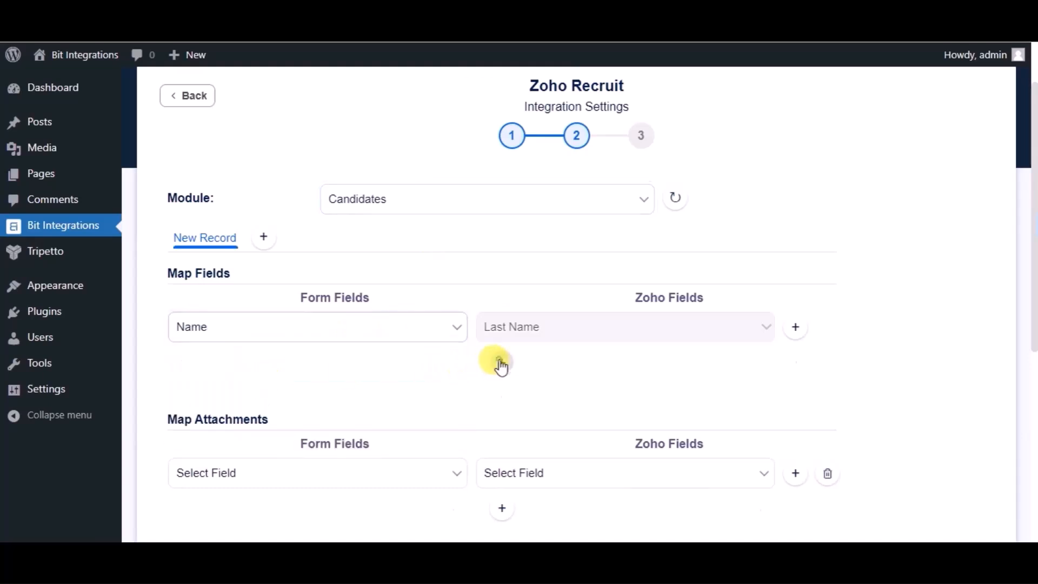
pyautogui.click(359, 367)
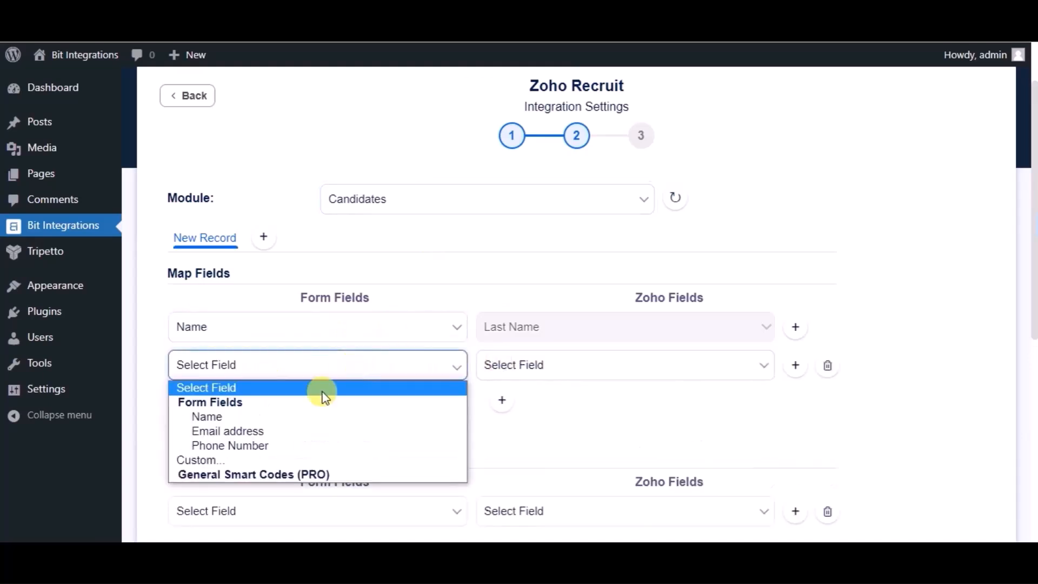
pyautogui.click(289, 432)
pyautogui.click(507, 378)
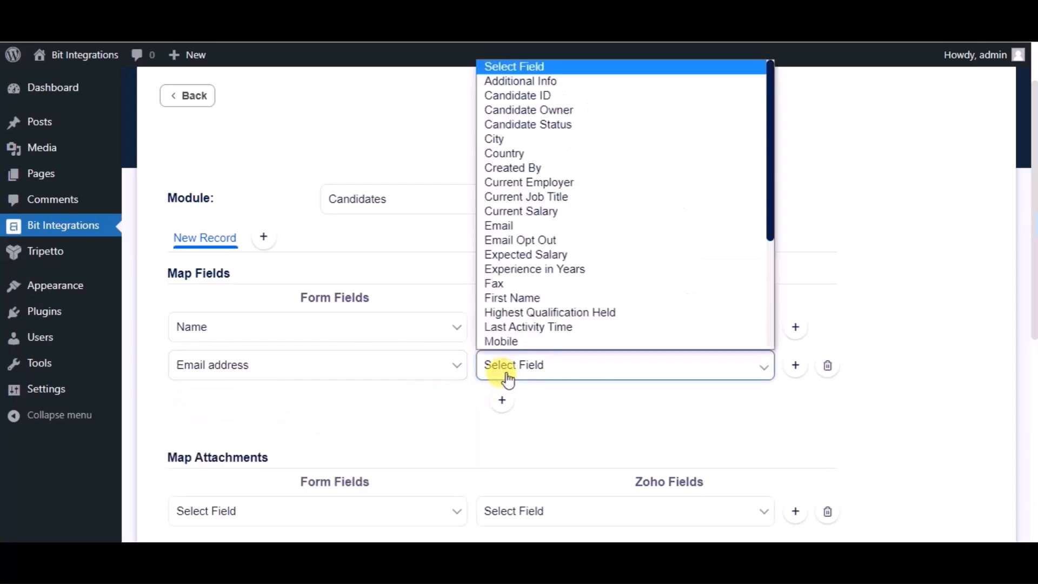
pyautogui.click(522, 229)
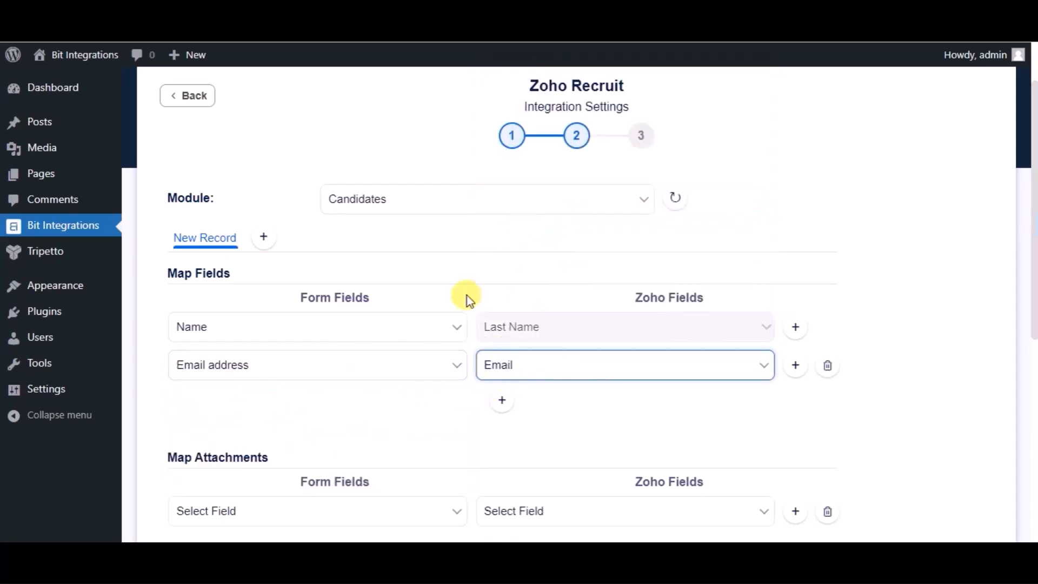
# - Add another field mapping row that links the form's Phone Number field to the Zoho field Mobile
pyautogui.click(502, 406)
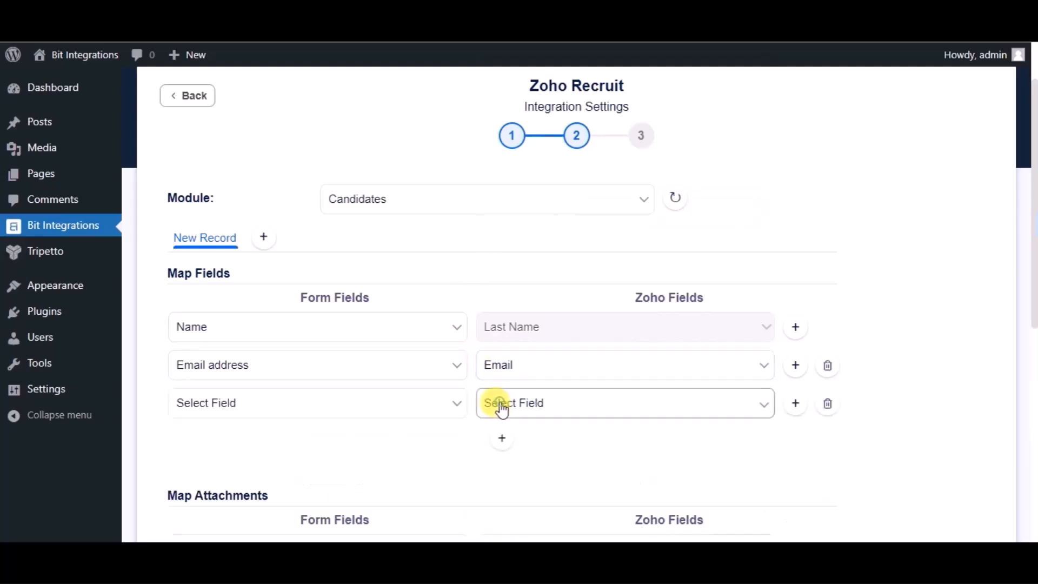
pyautogui.click(378, 403)
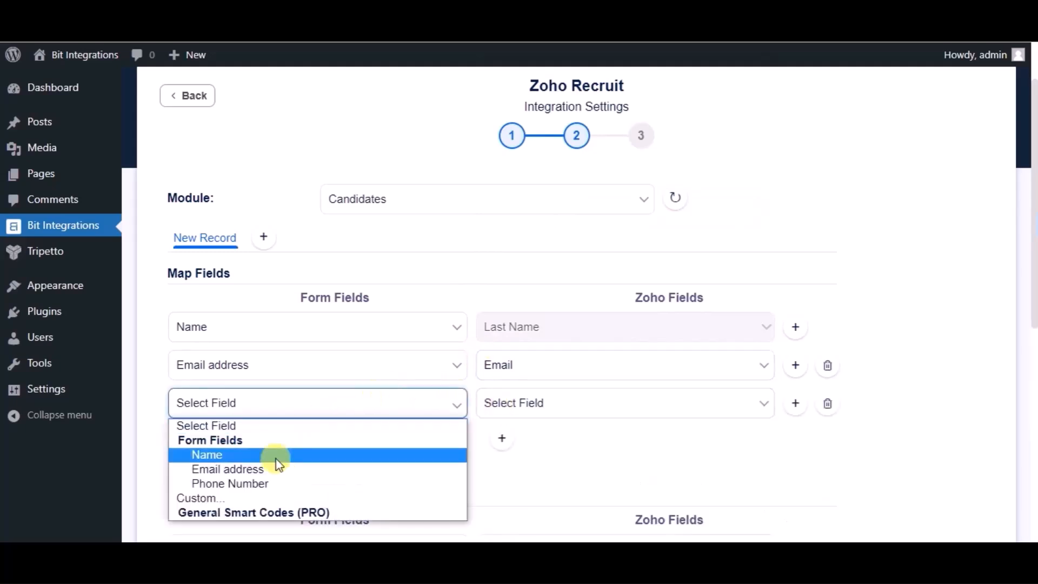
pyautogui.click(273, 483)
pyautogui.click(534, 407)
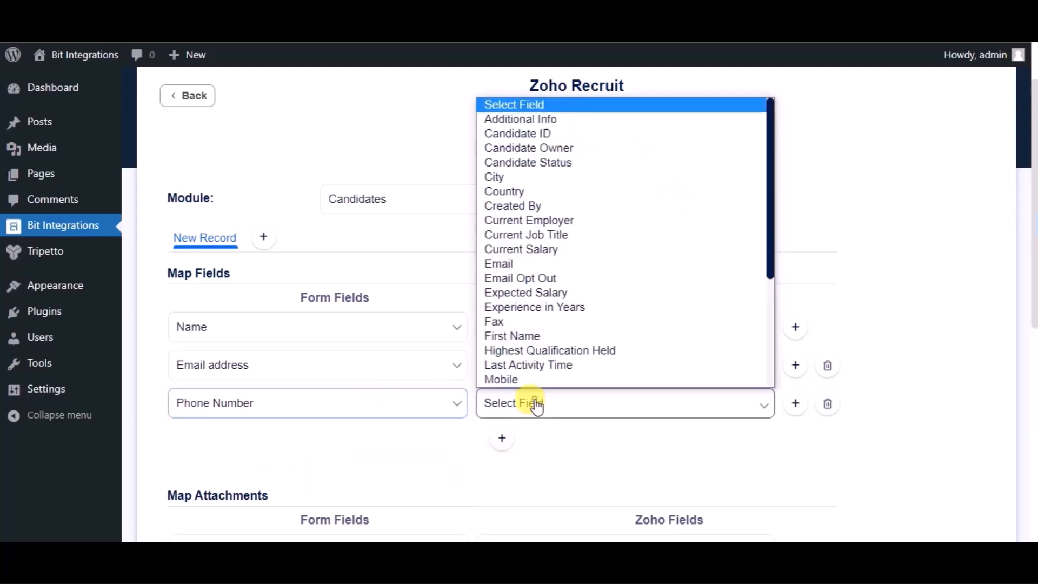
pyautogui.click(516, 379)
# - Leave attachments, actions and conditional logics unset, proceed to the final stage, and finish and save the integration
pyautogui.scroll(-7, 466, 421)
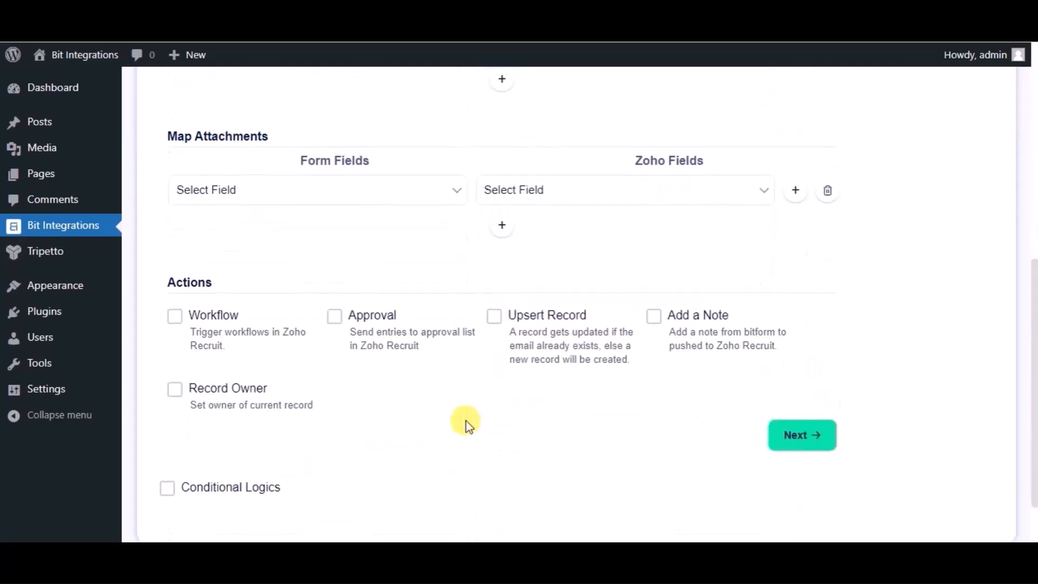
pyautogui.scroll(-1, 466, 420)
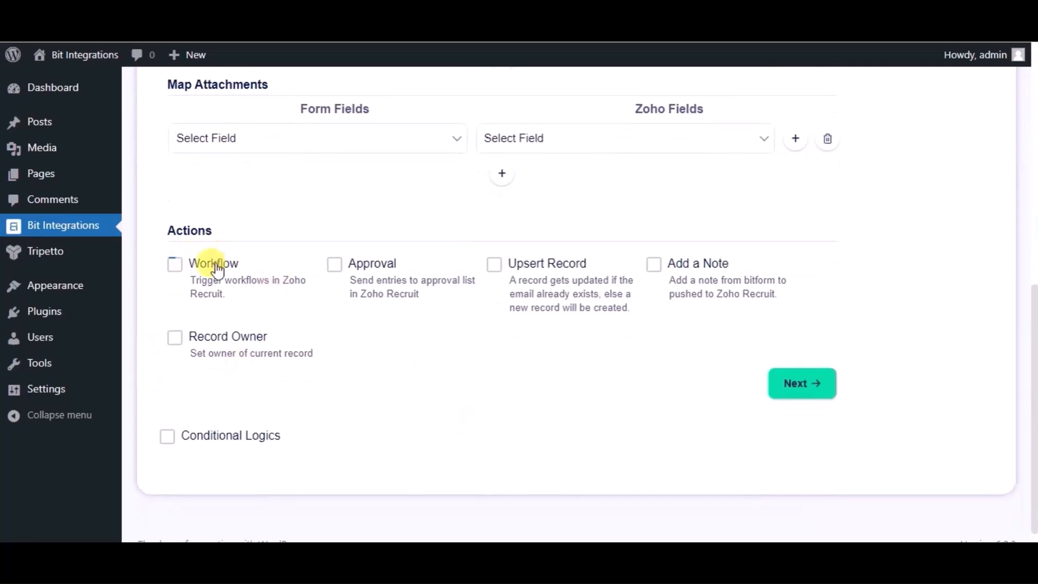
pyautogui.scroll(1, 466, 424)
pyautogui.scroll(-1, 466, 424)
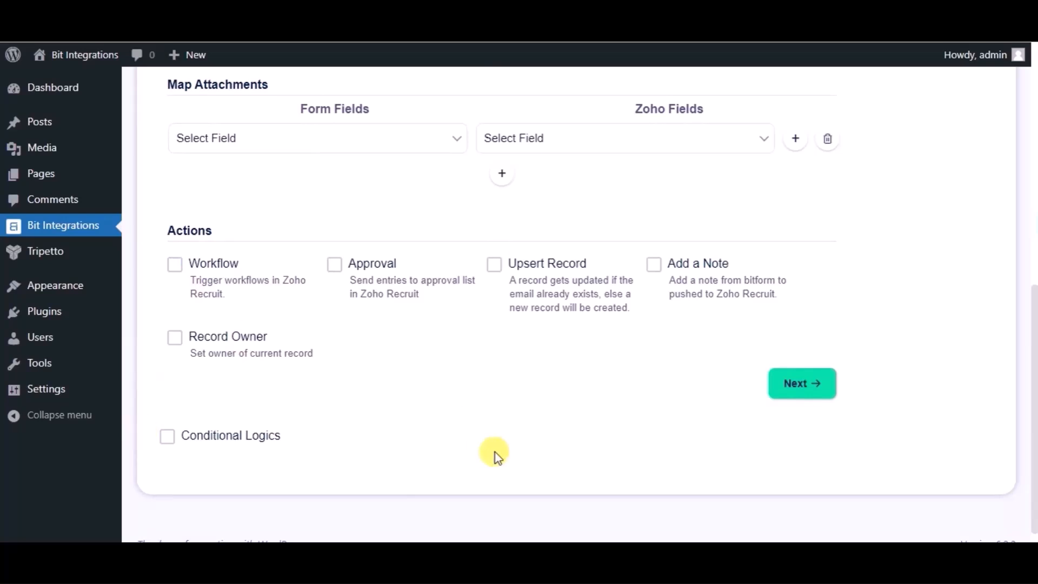
pyautogui.click(797, 393)
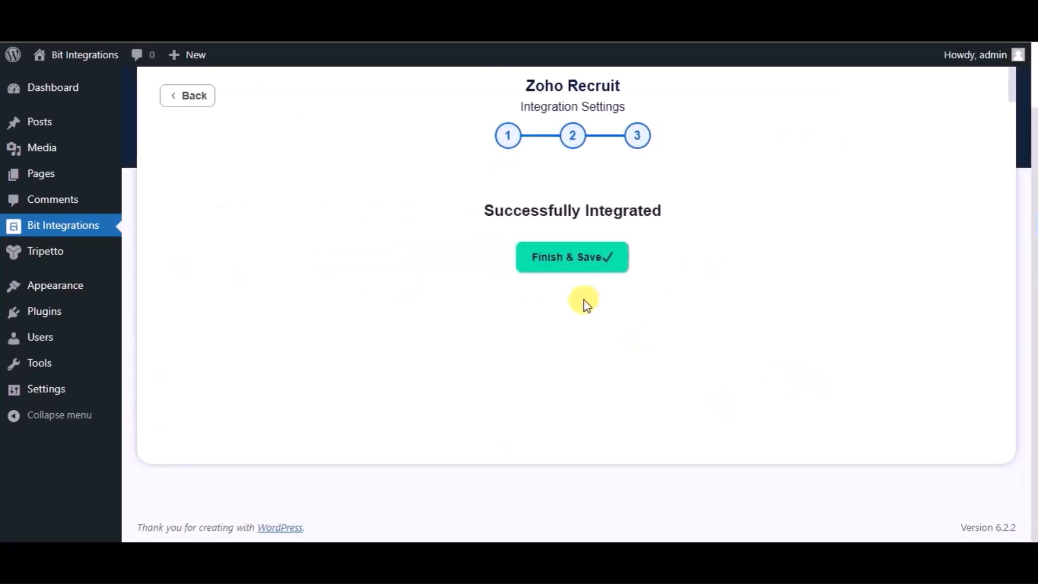
pyautogui.click(566, 258)
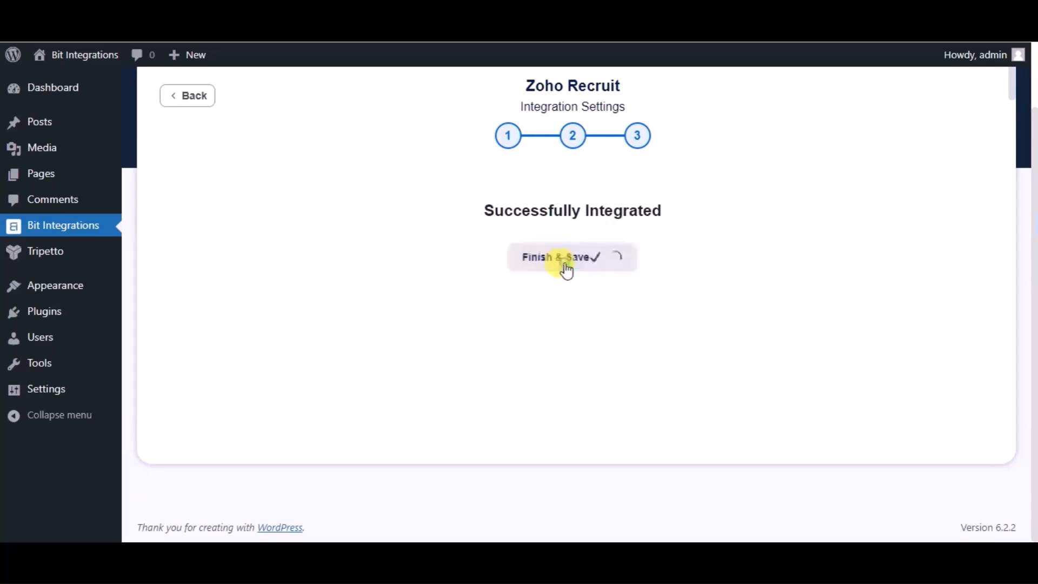
# - On the site's contact form page, enter Bit Integrations as the name and fill in the support email address
pyautogui.write('B')
pyautogui.write('it Integrations')
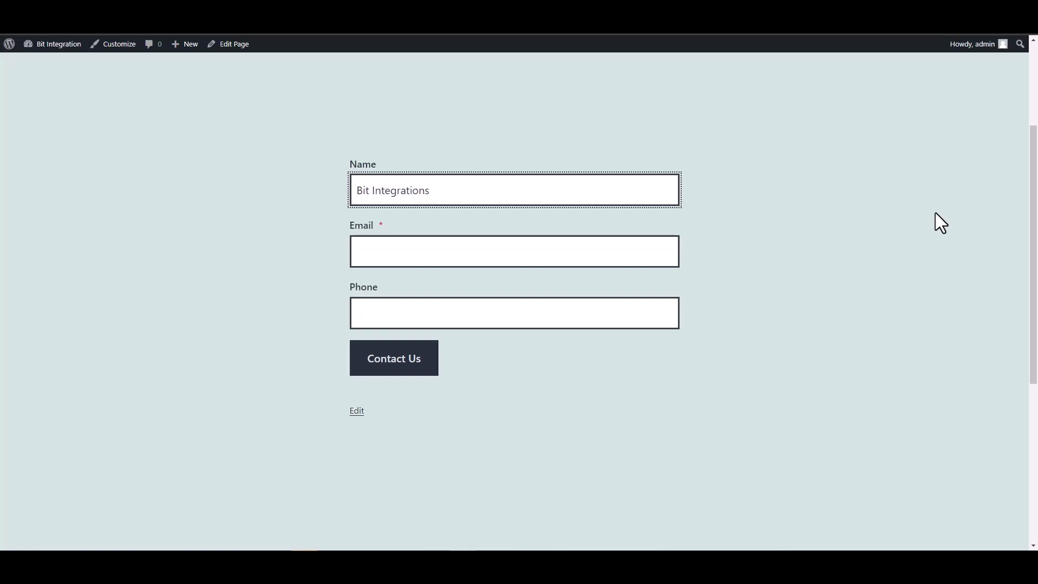
pyautogui.click(635, 250)
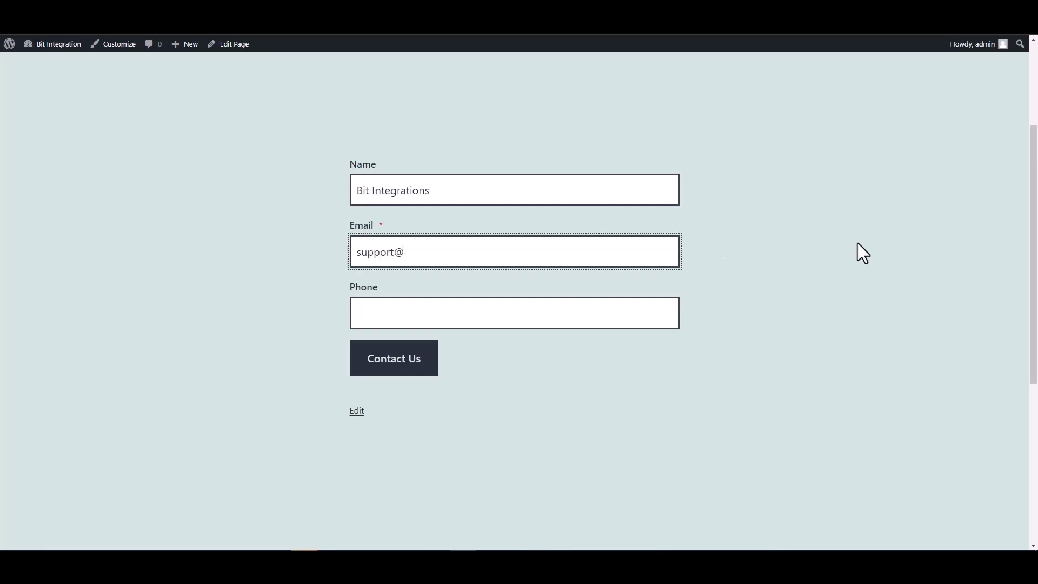
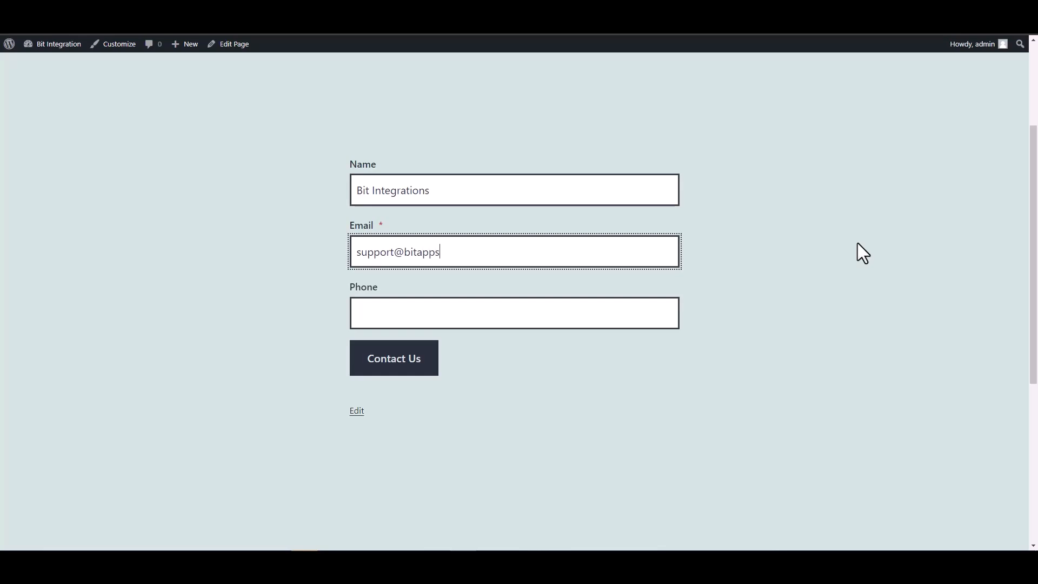
# - Fill in the contact form's phone number and submit the test entry
pyautogui.click(615, 317)
pyautogui.write('444555666')
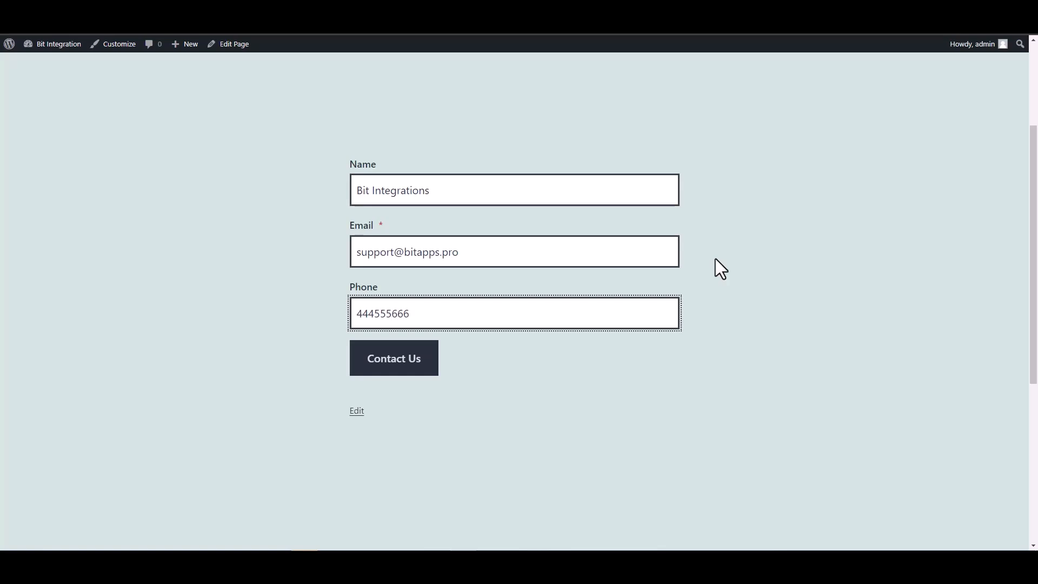
pyautogui.press('Return')
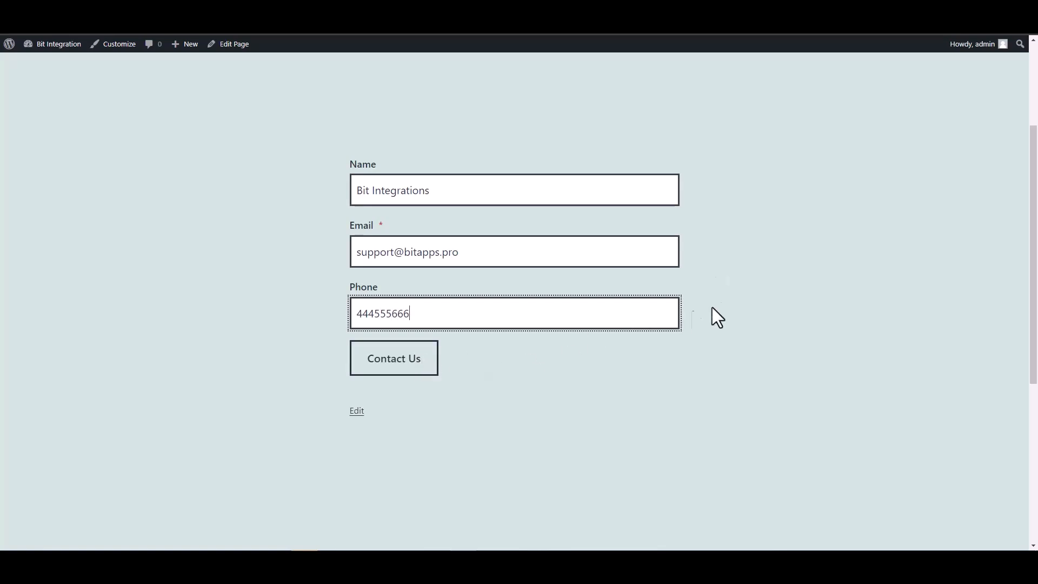